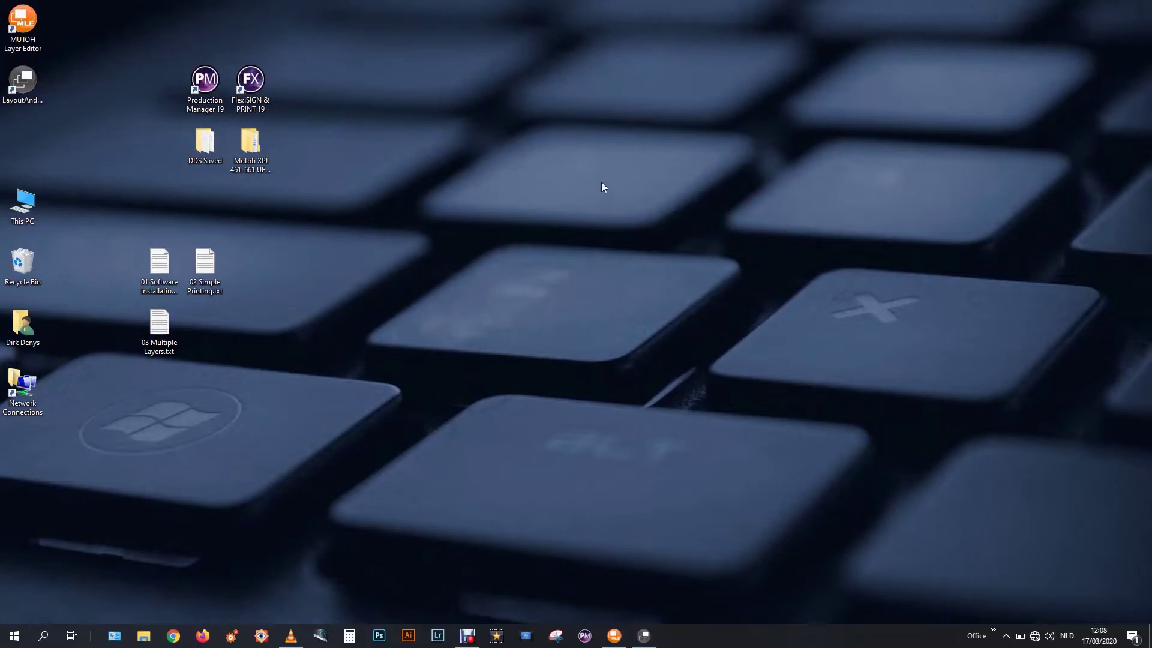
- Place the Gipsy Girl image from the Mutoh Sample Images folder onto the page
{"action": "left_click", "coordinate": [645, 636]}
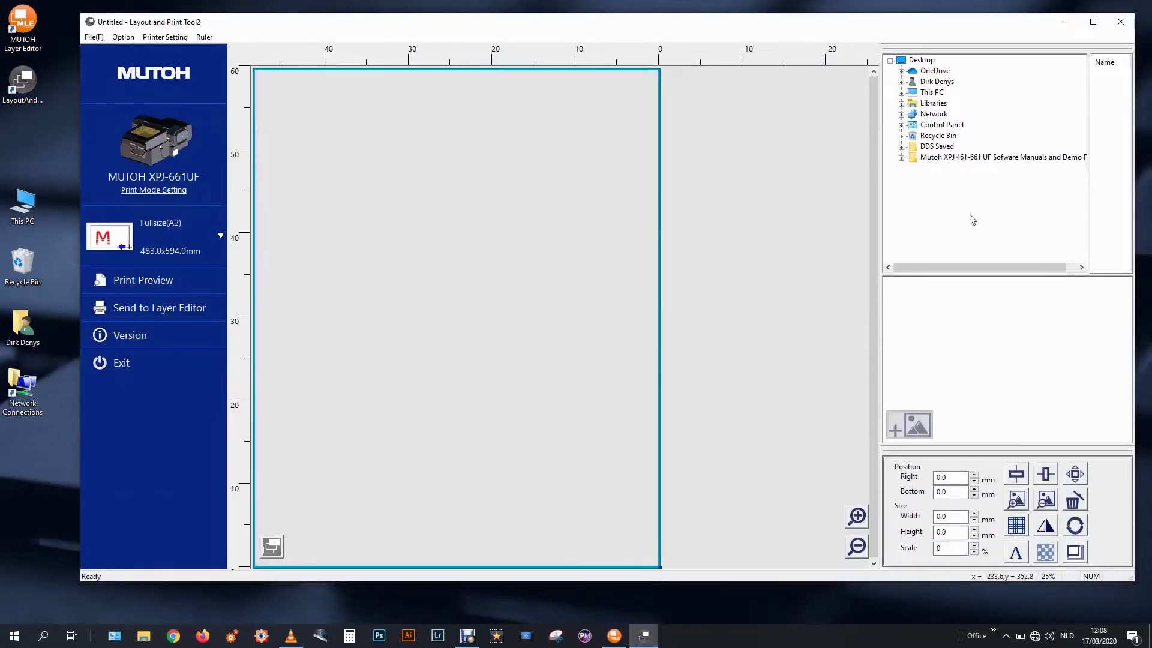
{"action": "left_click", "coordinate": [901, 157]}
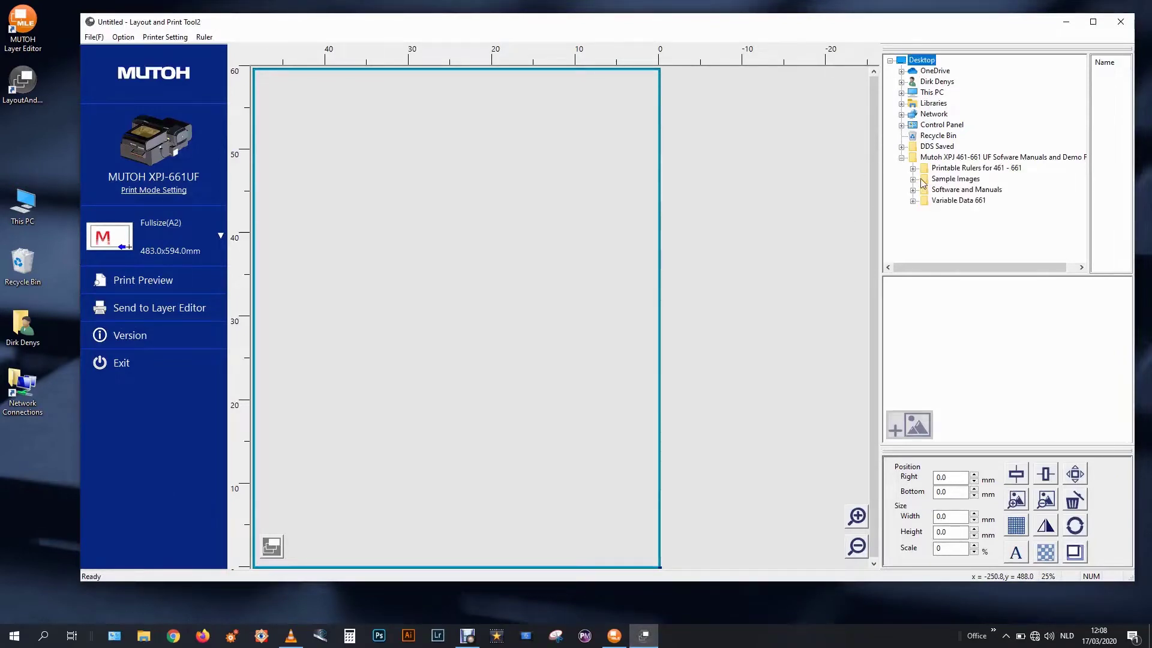
{"action": "left_click", "coordinate": [954, 178]}
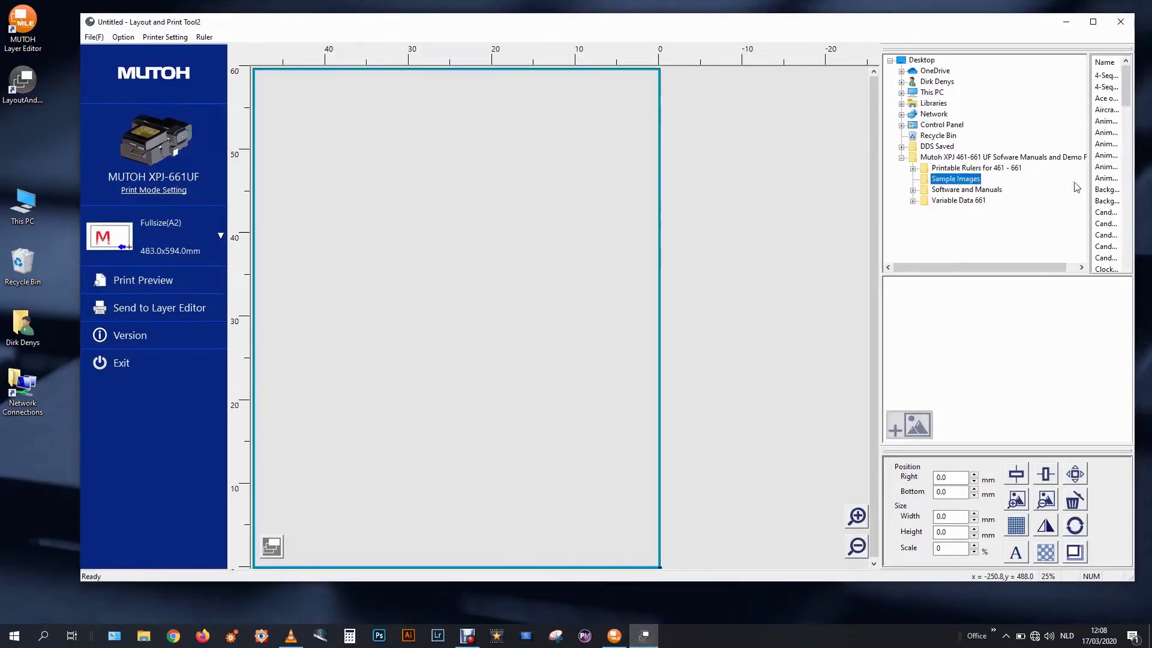
{"action": "left_click", "coordinate": [1107, 190]}
{"action": "key", "text": "g"}
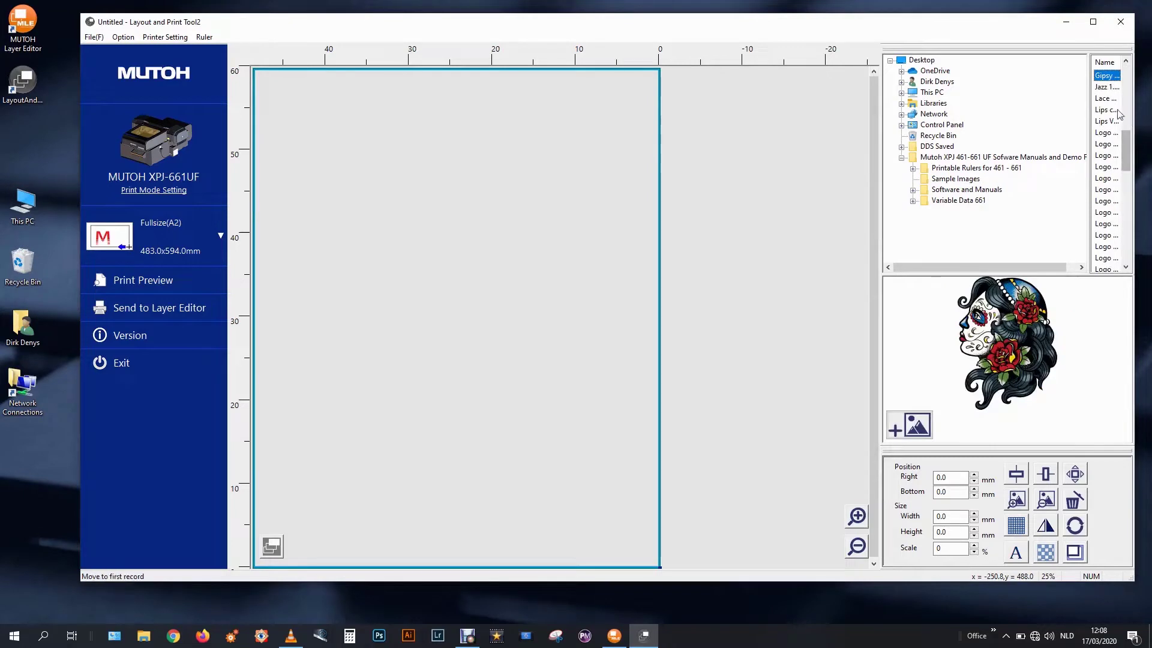
{"action": "left_click_drag", "start_coordinate": [1100, 88], "coordinate": [618, 548]}
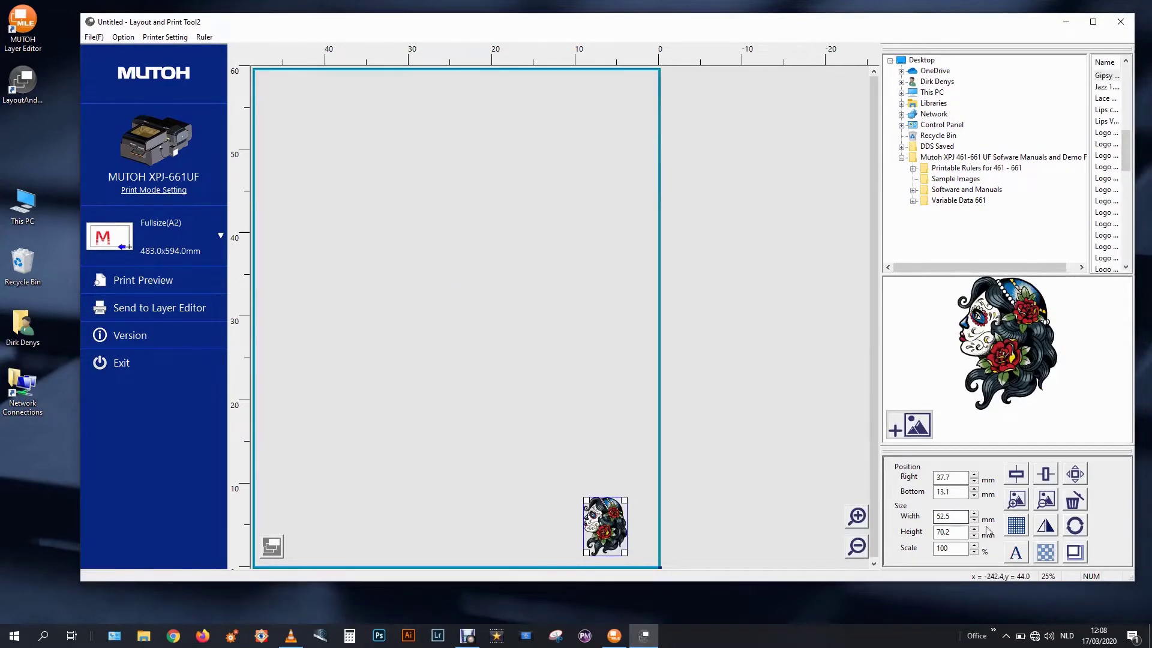
- Rotate the image 90° and set its width to 173.7 mm
{"action": "left_click", "coordinate": [1074, 525]}
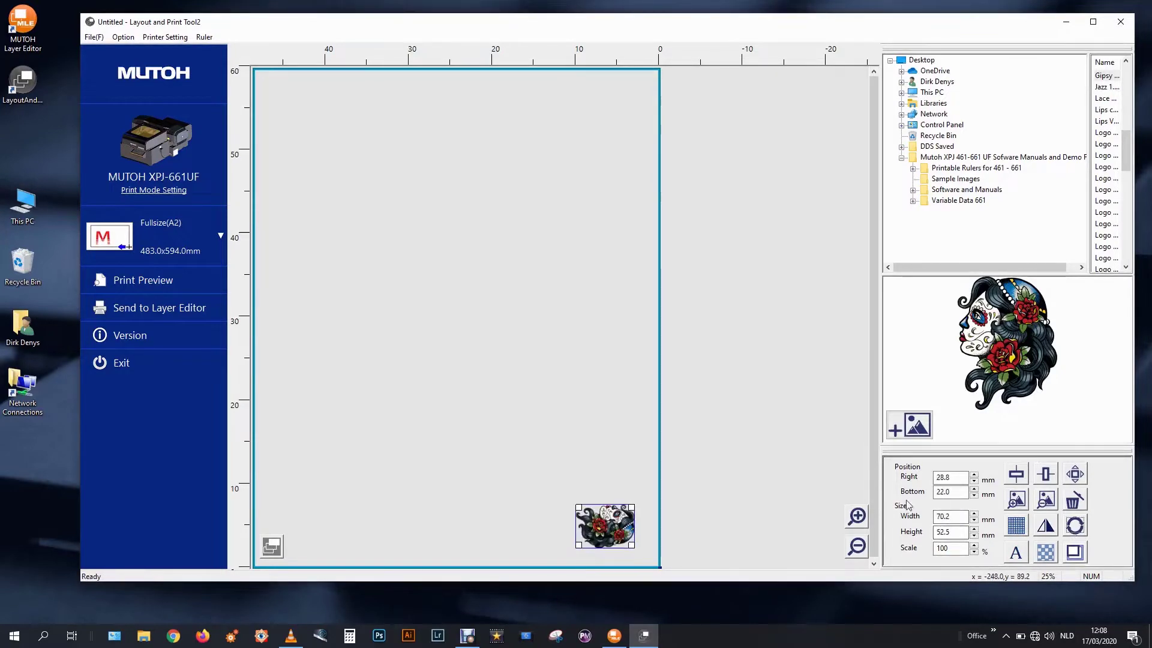
{"action": "double_click", "coordinate": [956, 517]}
{"action": "type", "text": "173.7"}
{"action": "key", "text": "Return"}
- Move the enlarged image to the page's bottom-right corner and deselect it
{"action": "left_click_drag", "start_coordinate": [619, 493], "coordinate": [593, 471]}
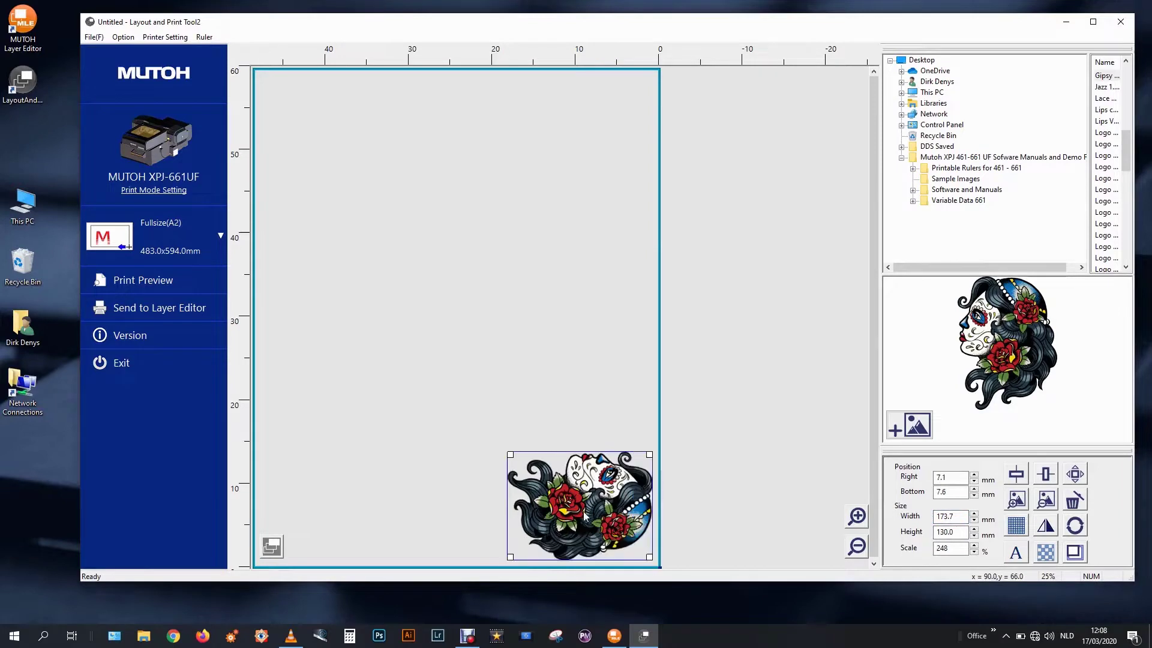
{"action": "left_click", "coordinate": [1046, 478]}
{"action": "left_click", "coordinate": [1046, 479]}
{"action": "left_click", "coordinate": [1046, 478]}
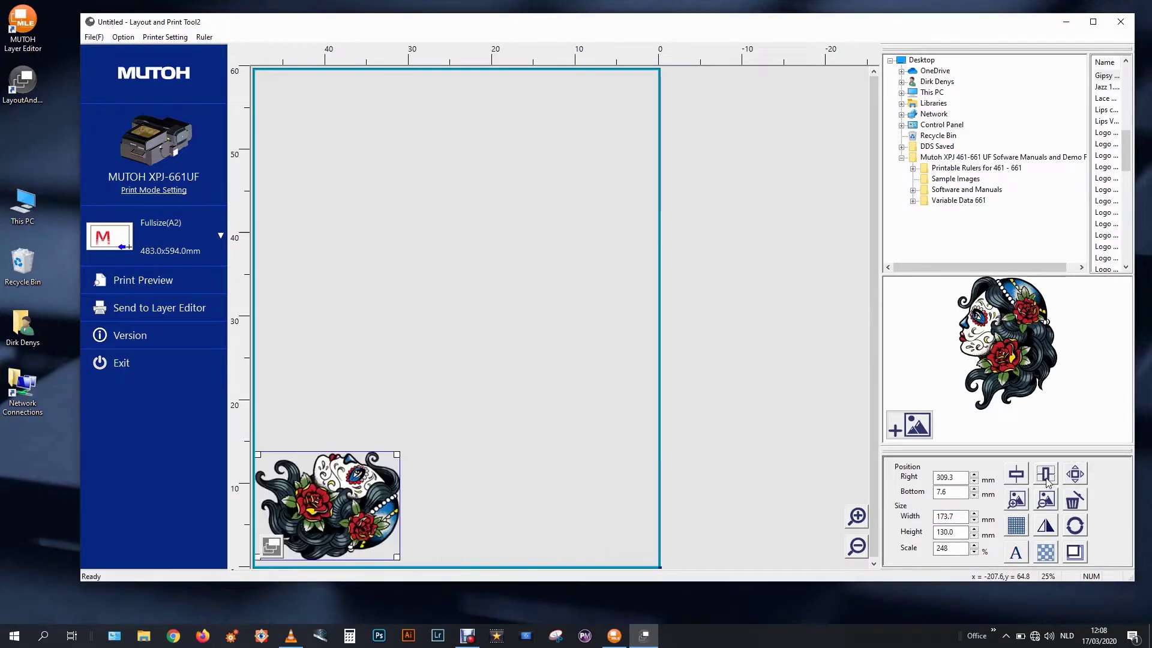
{"action": "left_click", "coordinate": [1046, 478]}
{"action": "left_click", "coordinate": [1046, 479]}
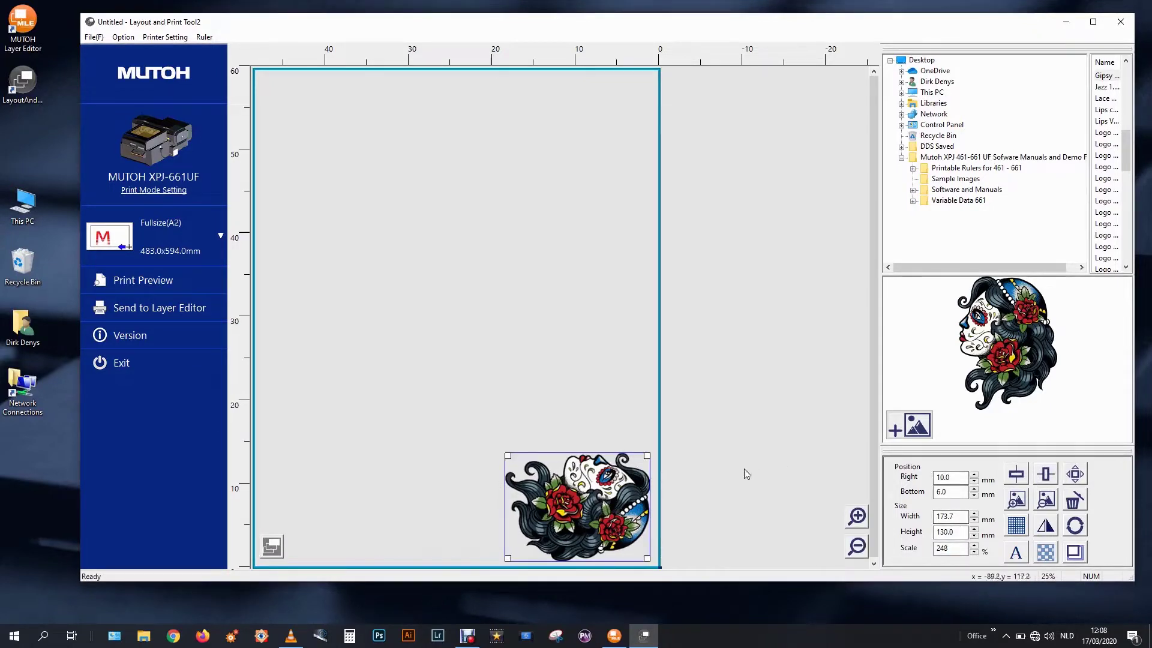
{"action": "mouse_move", "coordinate": [573, 498]}
{"action": "left_mouse_down"}
{"action": "mouse_move", "coordinate": [528, 452]}
{"action": "mouse_move", "coordinate": [584, 501]}
{"action": "left_mouse_up"}
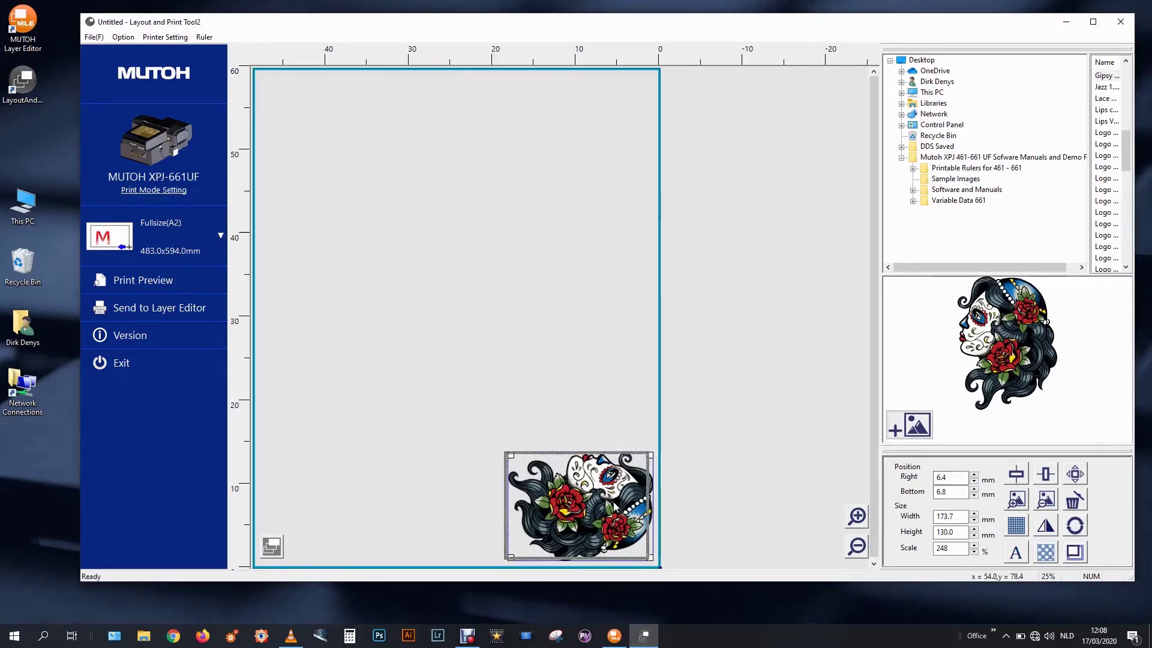
{"action": "left_click", "coordinate": [596, 430]}
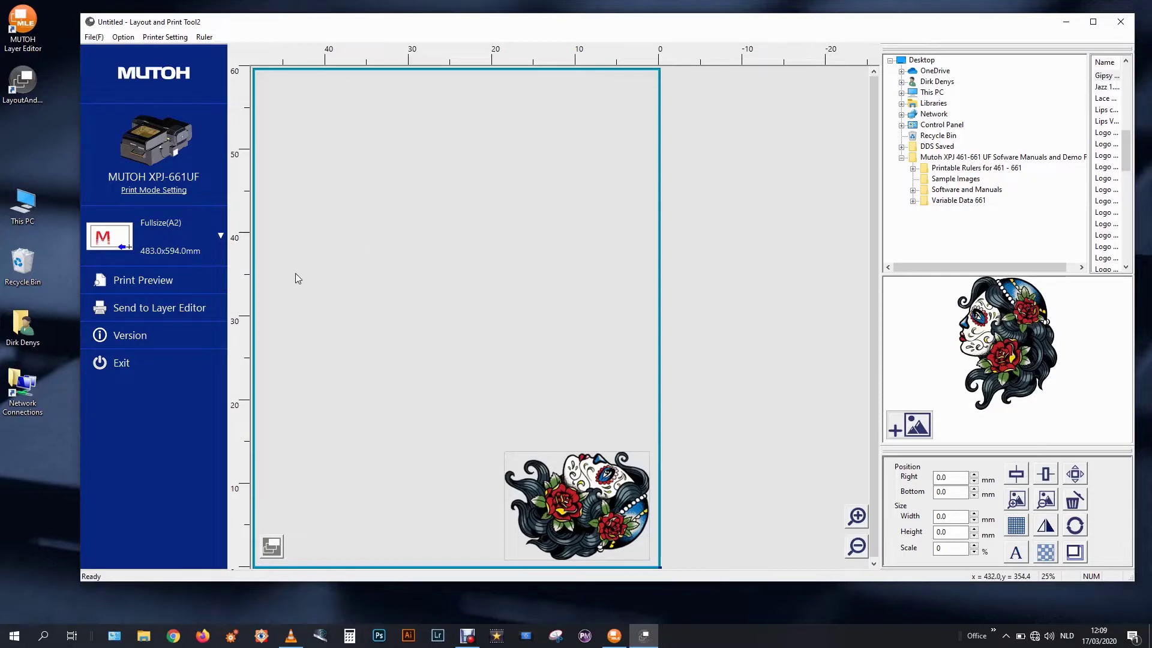
- Specify a custom print mode with Fast Color and White and a Large head gap, then apply it
{"action": "left_click", "coordinate": [157, 191]}
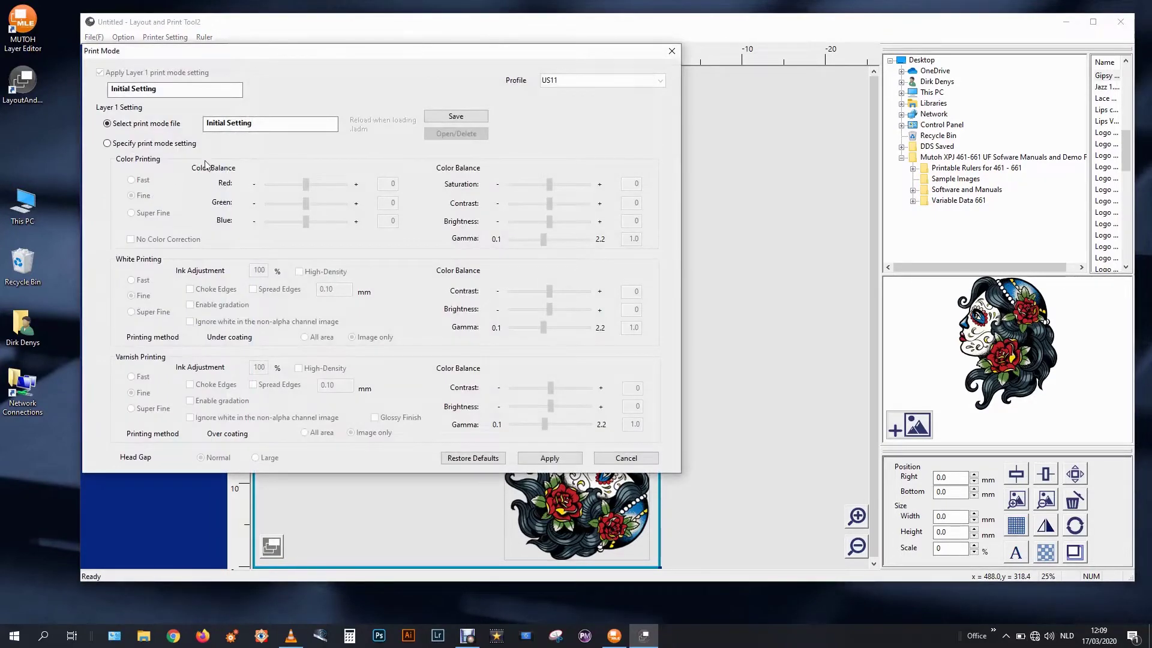
{"action": "left_click", "coordinate": [175, 144]}
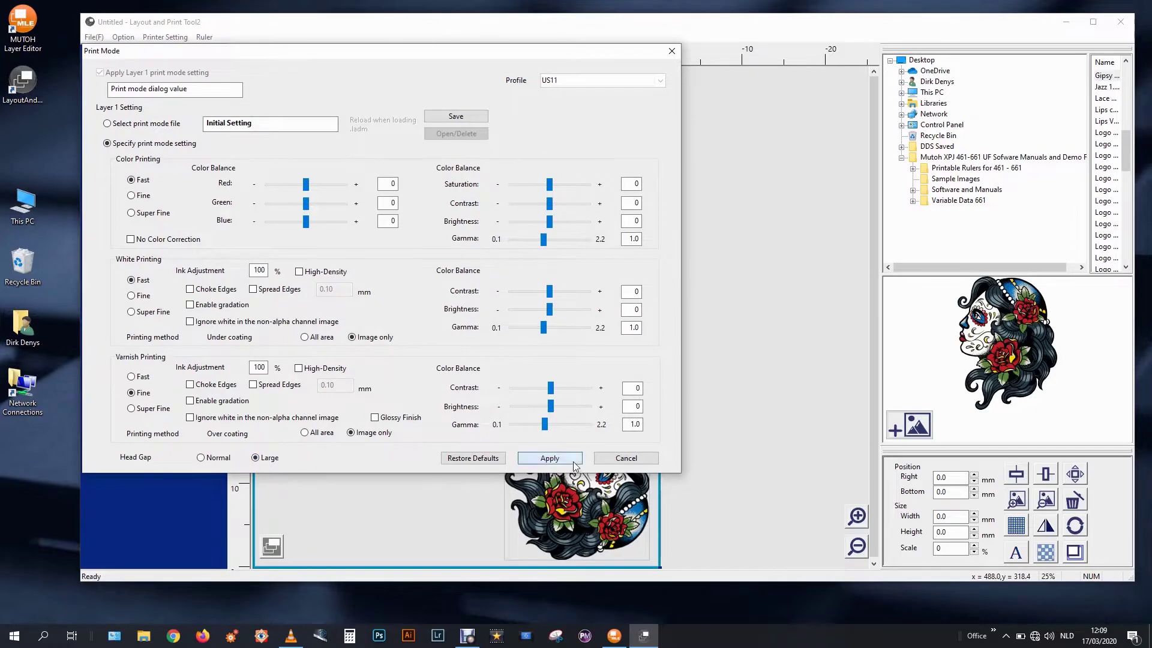
{"action": "left_click", "coordinate": [549, 458]}
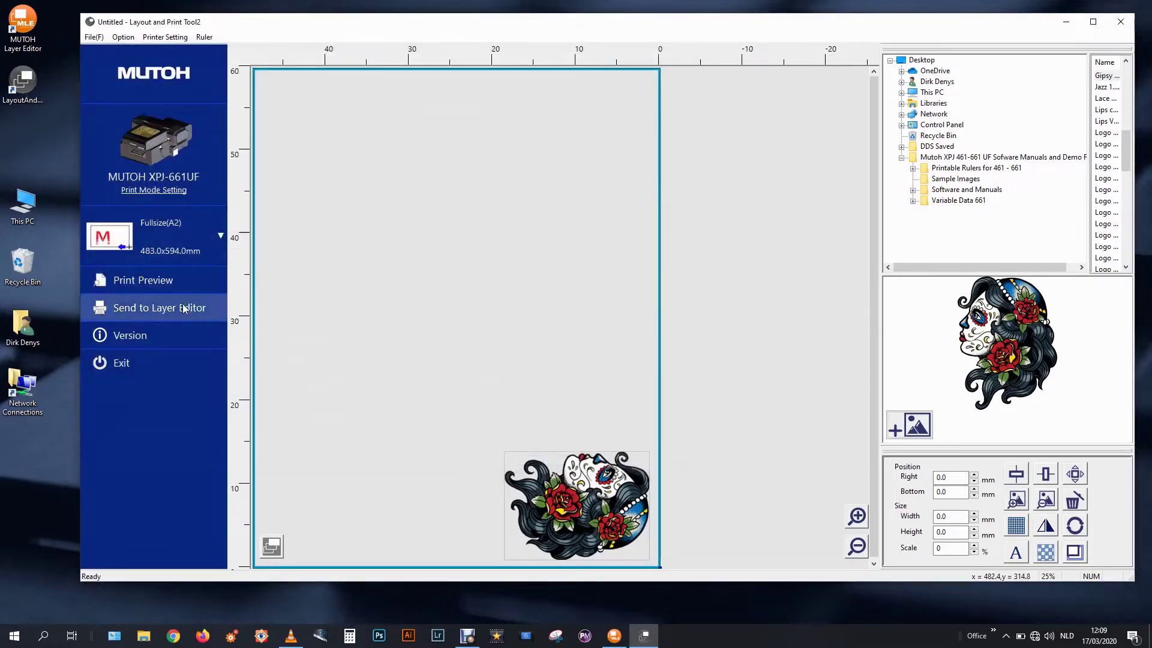
- Send the selected layer to the Layer Editor with both Color and White checked
{"action": "left_click", "coordinate": [184, 308]}
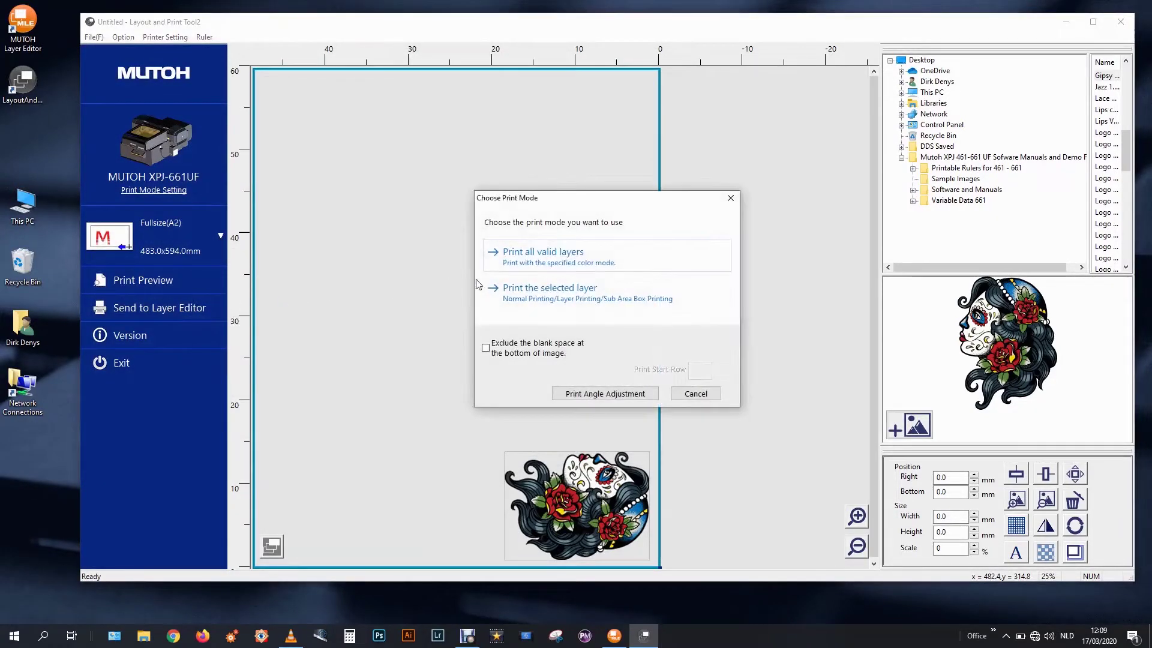
{"action": "left_click", "coordinate": [577, 297]}
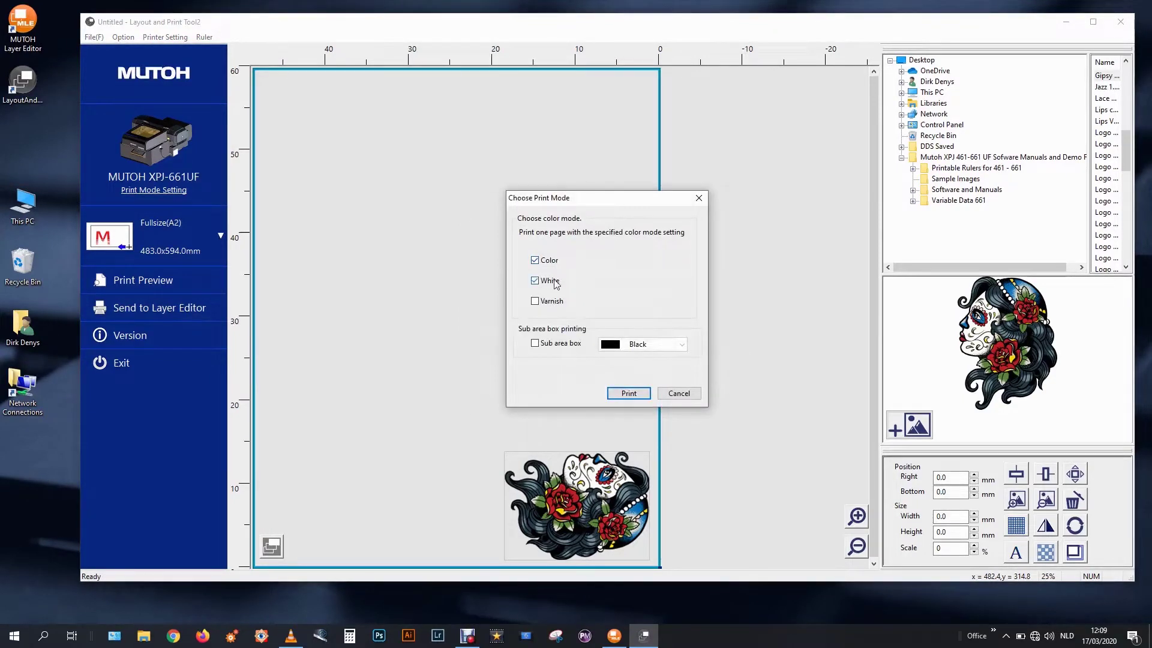
{"action": "left_click", "coordinate": [641, 391]}
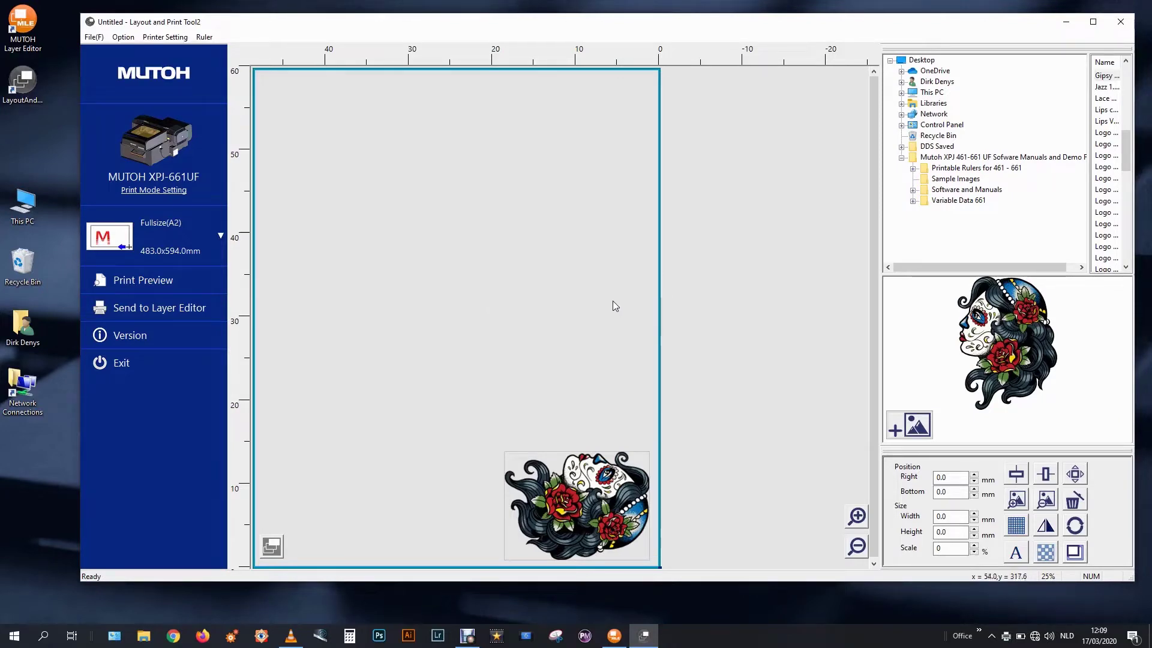
- In the Layer Editor, apply the single-layer Color Varnish-on-White layer mode
{"action": "left_click", "coordinate": [616, 640]}
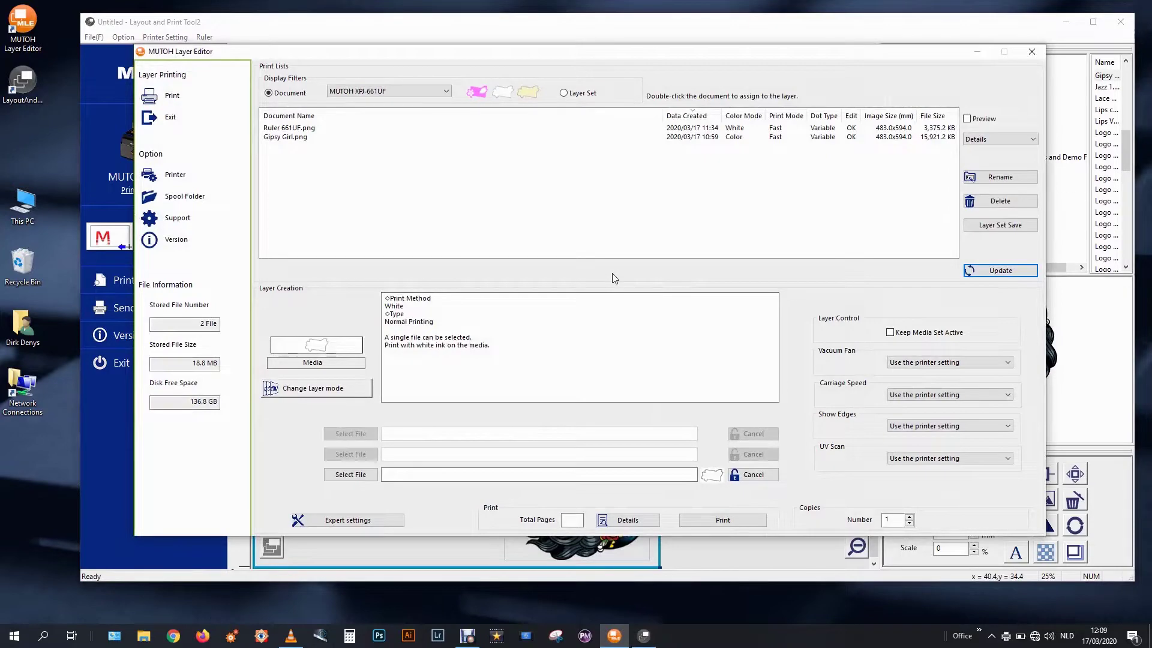
{"action": "left_click", "coordinate": [1060, 18]}
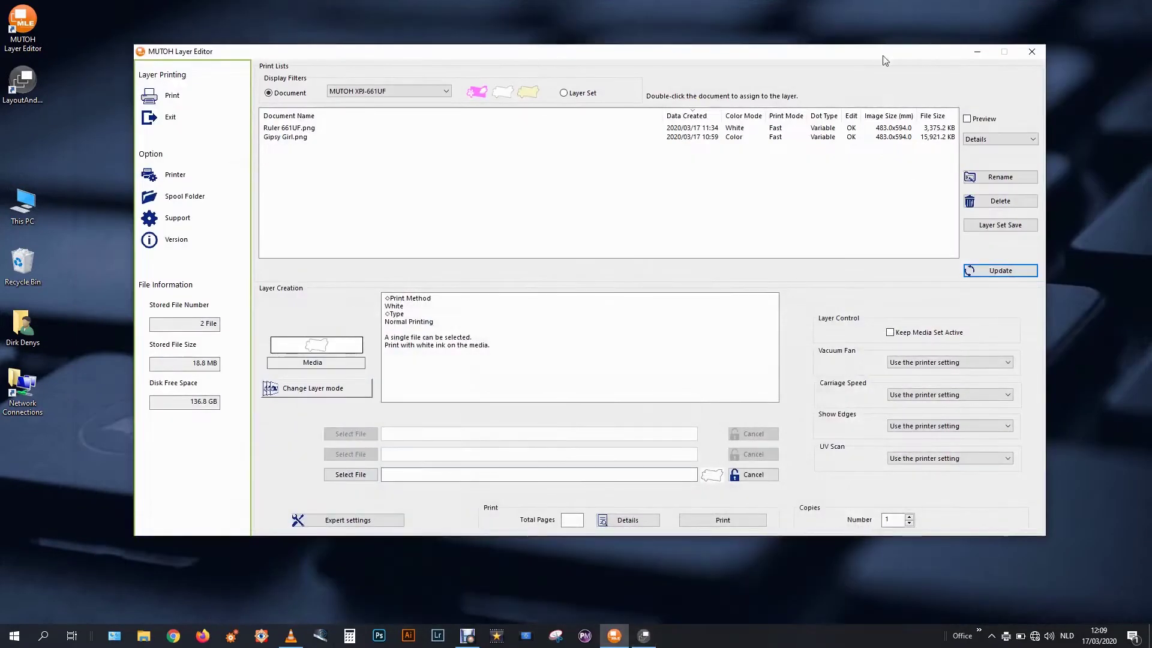
{"action": "left_click", "coordinate": [340, 390]}
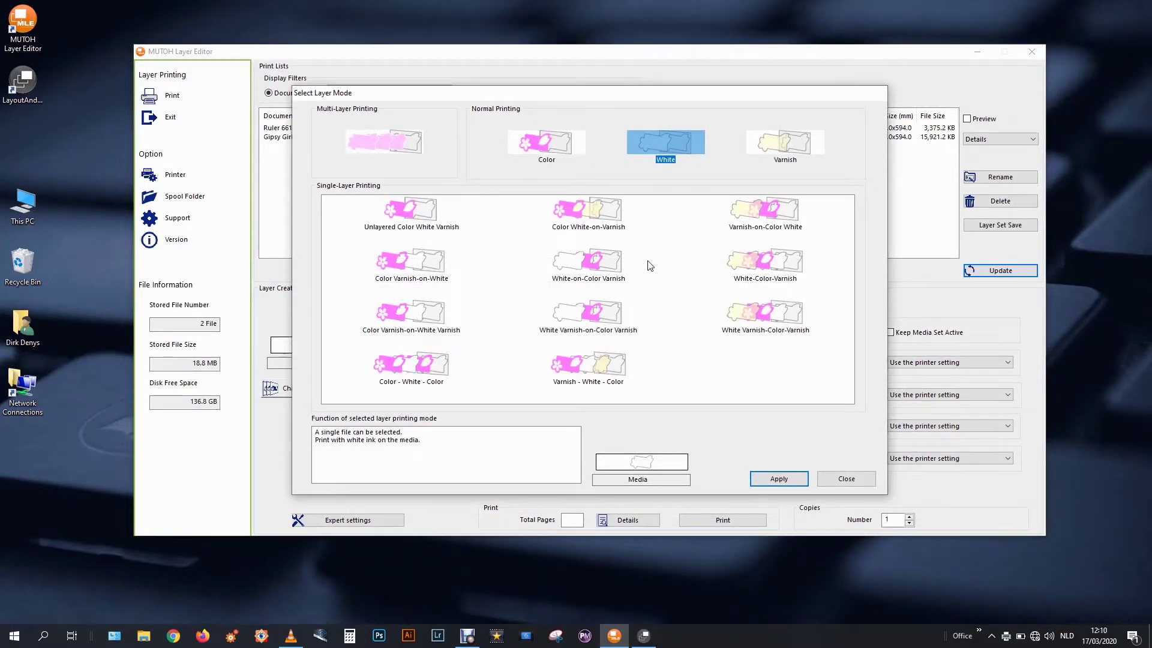
{"action": "left_click", "coordinate": [603, 223]}
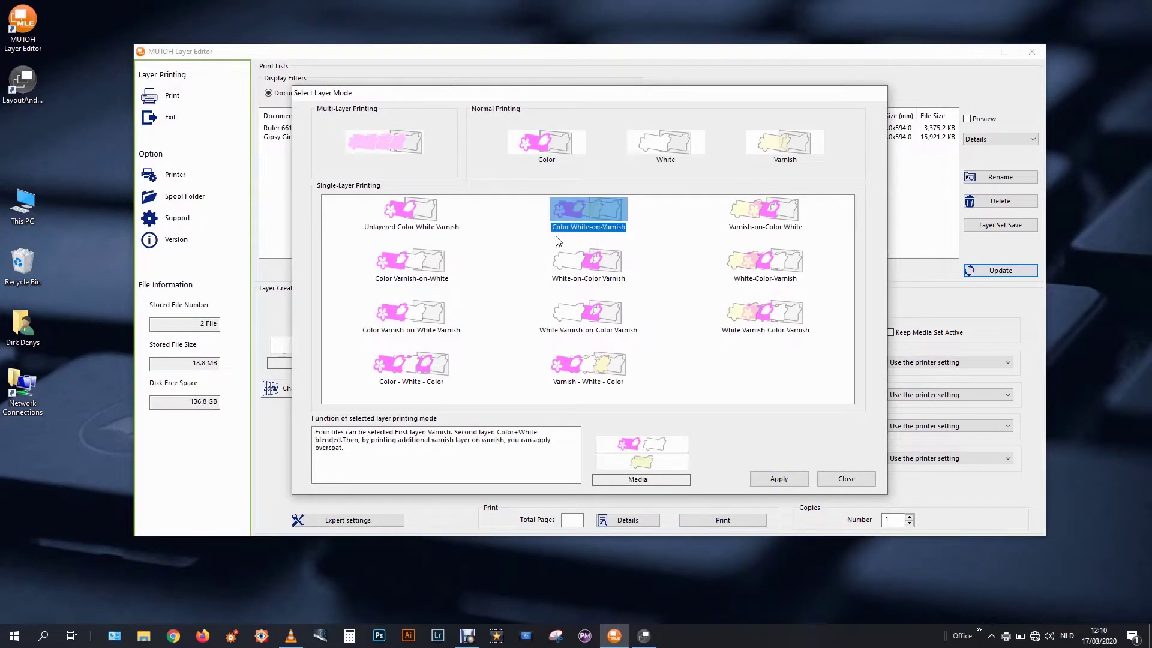
{"action": "left_click", "coordinate": [371, 216]}
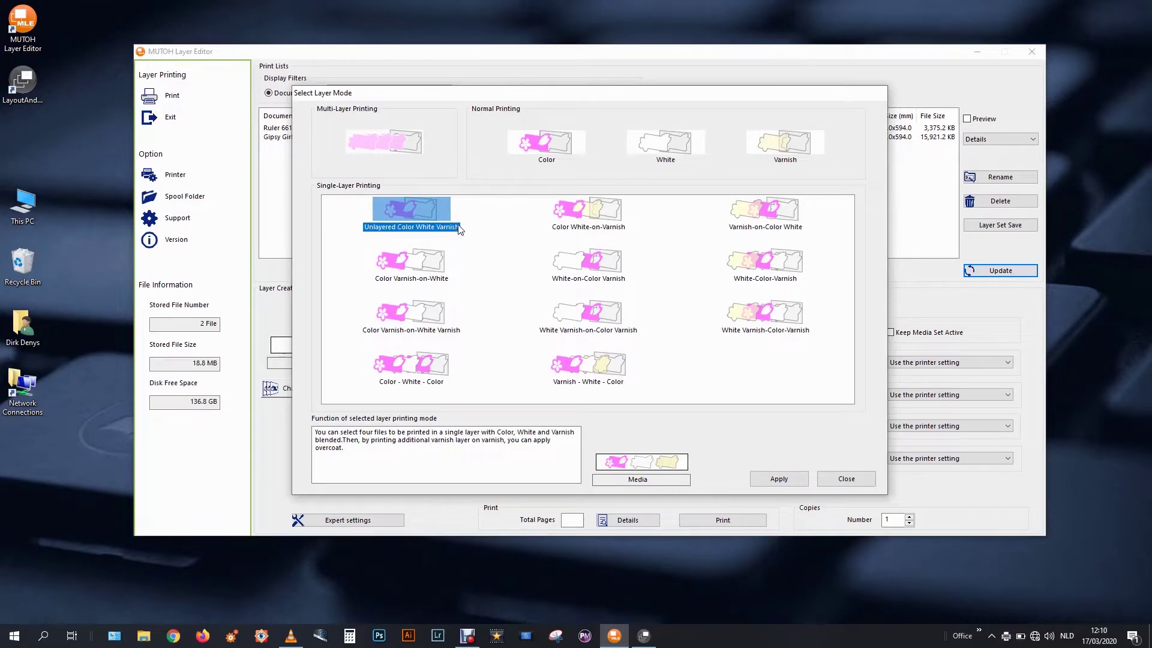
{"action": "left_click", "coordinate": [598, 214]}
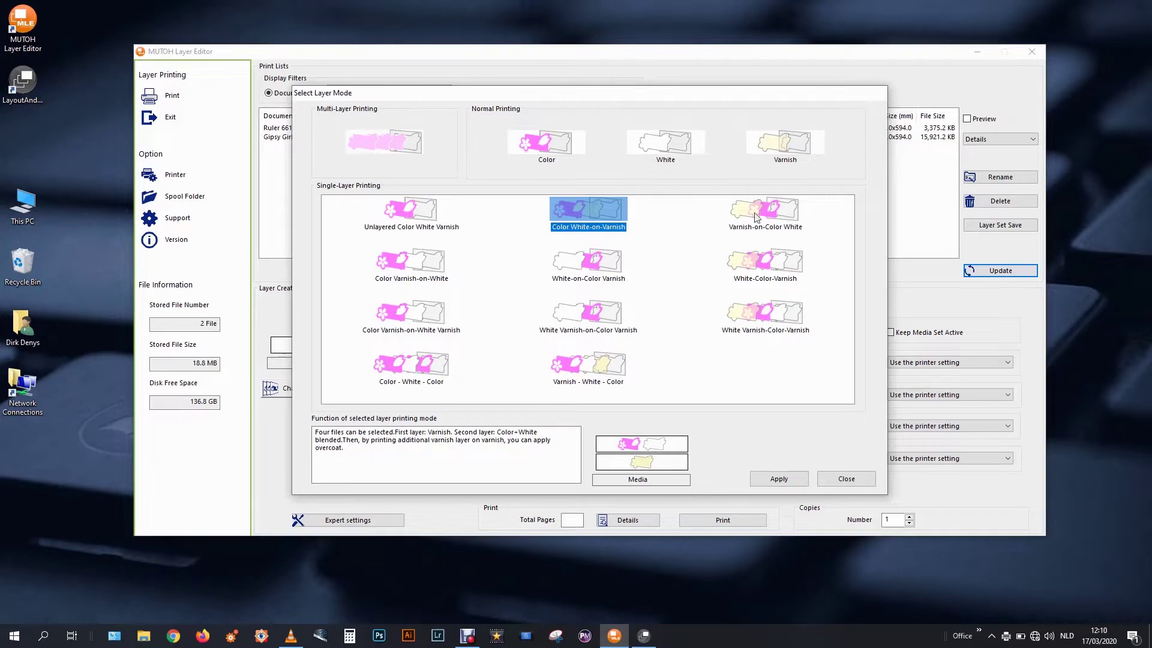
{"action": "left_click", "coordinate": [424, 257]}
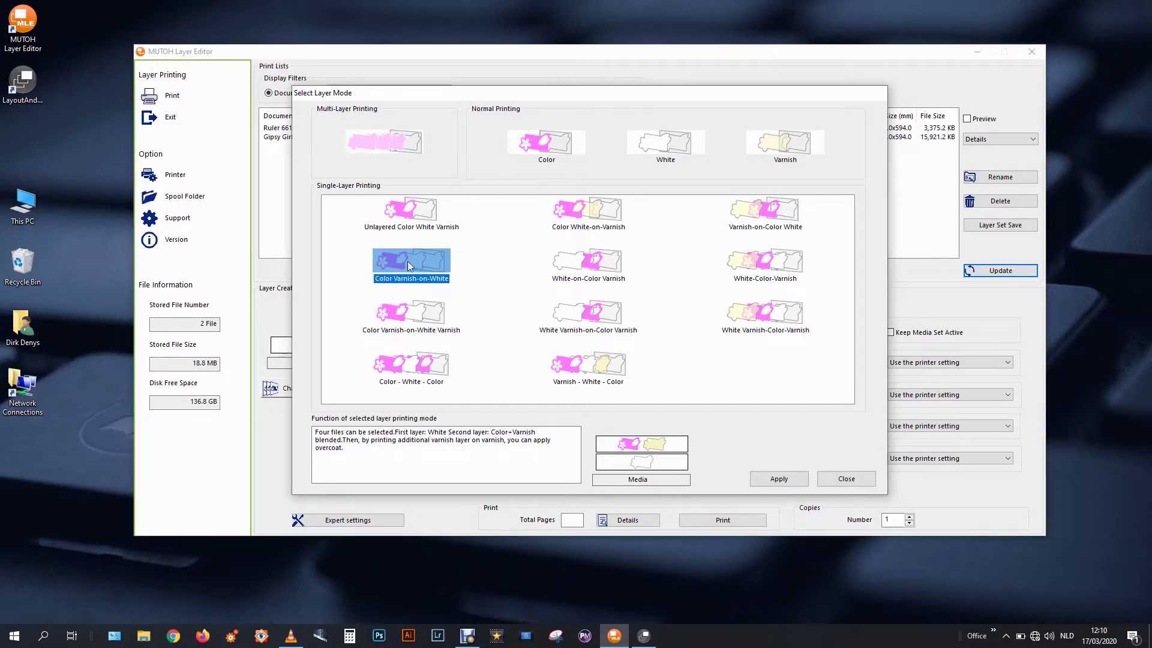
{"action": "left_click", "coordinate": [790, 479]}
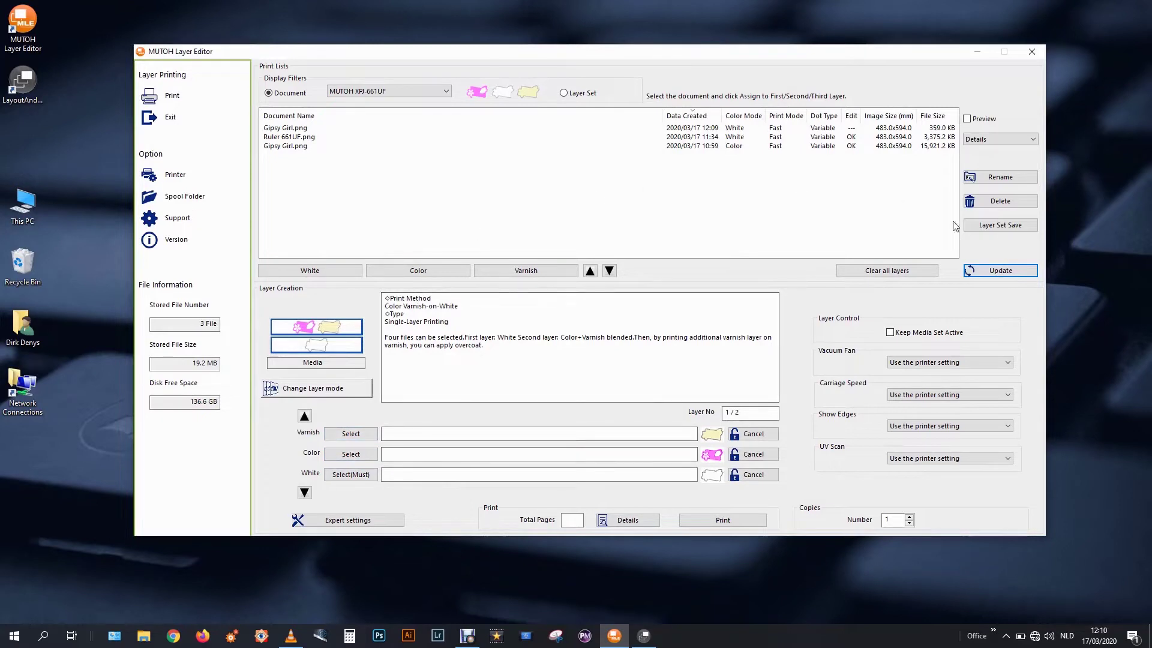
- Refresh the document list and select the 12:09 colour Gipsy Girl file
{"action": "left_click", "coordinate": [991, 276]}
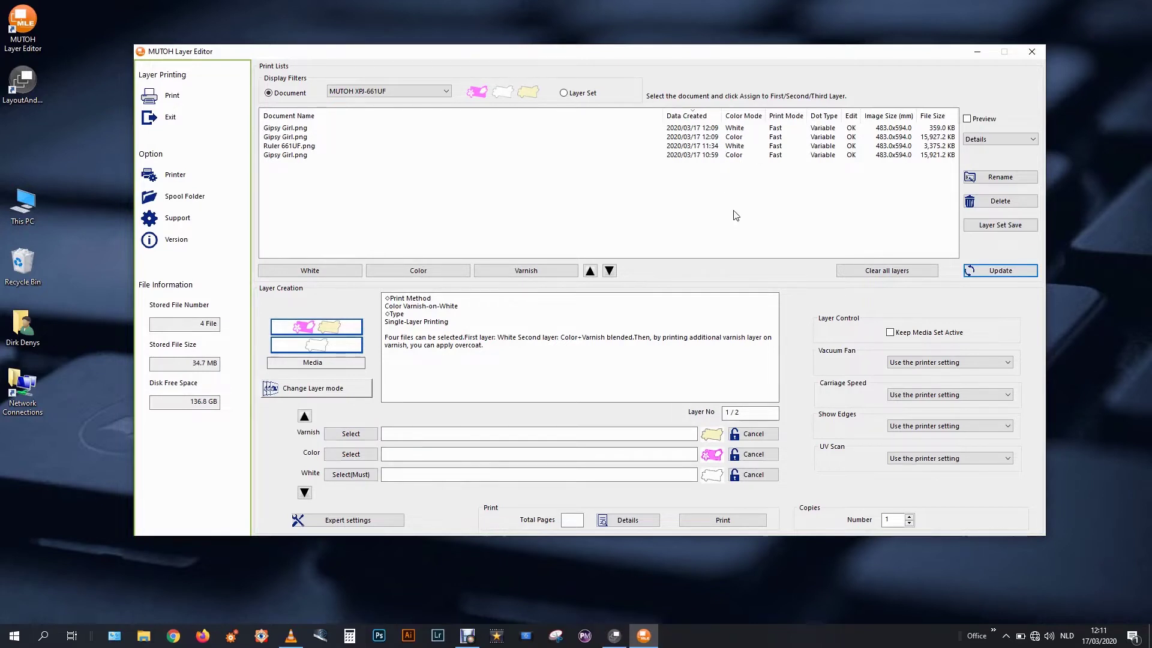
{"action": "left_click", "coordinate": [287, 138]}
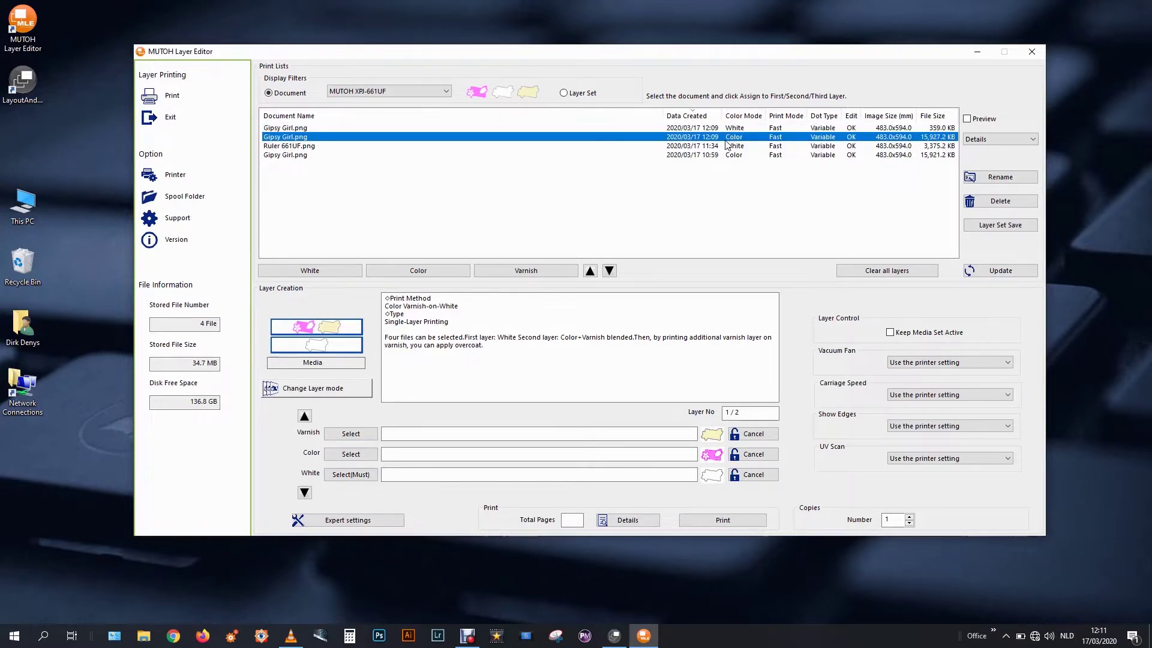
{"action": "left_click", "coordinate": [300, 157]}
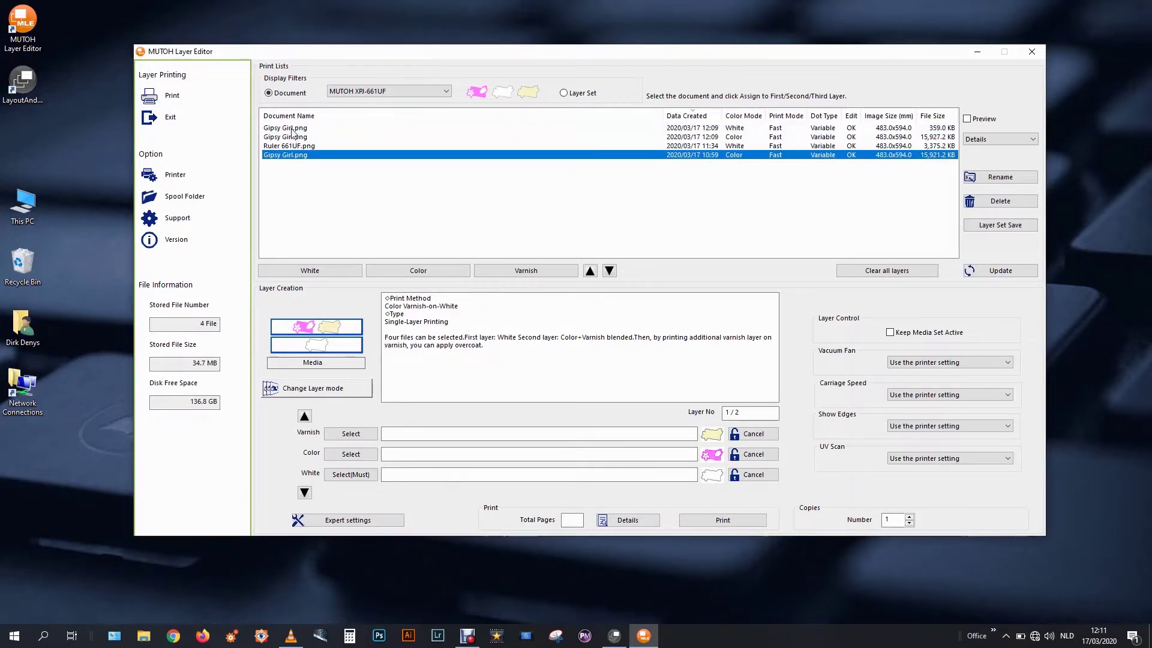
{"action": "left_click", "coordinate": [715, 137]}
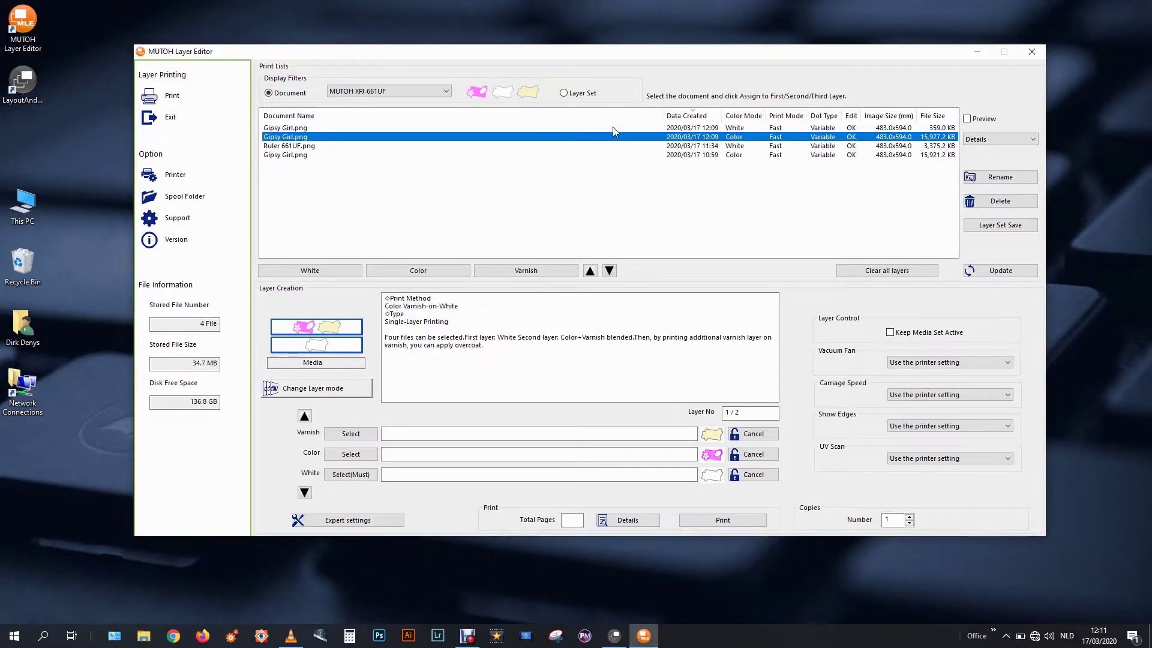
- Preview the white and colour Gipsy Girl files side by side, then close the preview
{"action": "left_click", "coordinate": [967, 118]}
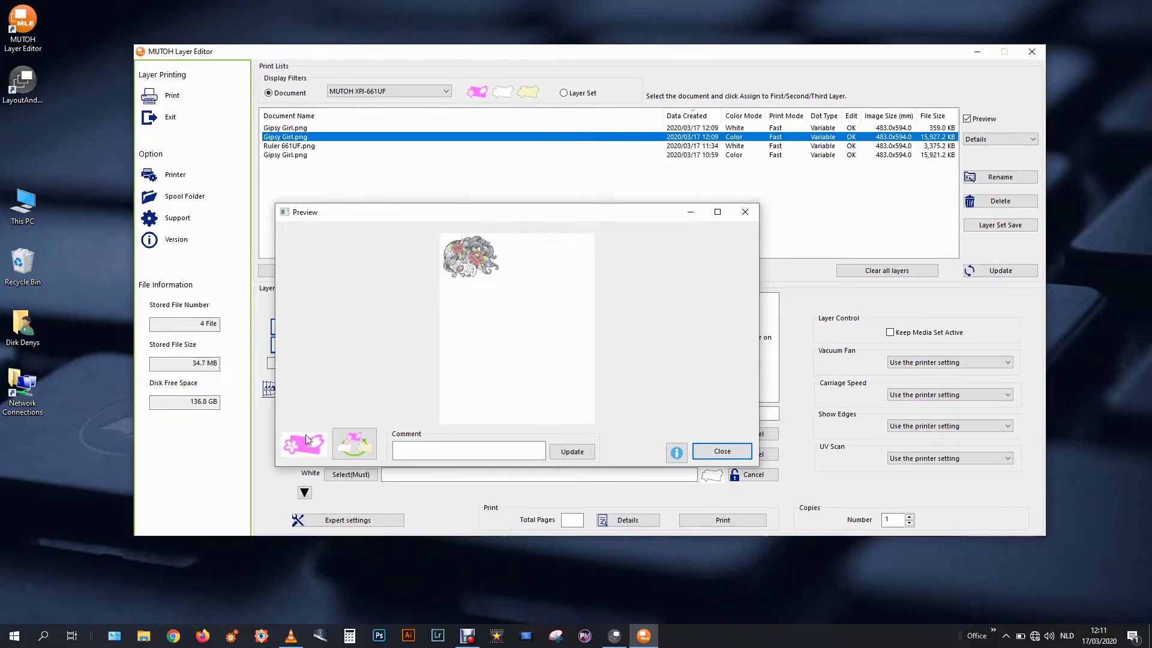
{"action": "left_click", "coordinate": [301, 128]}
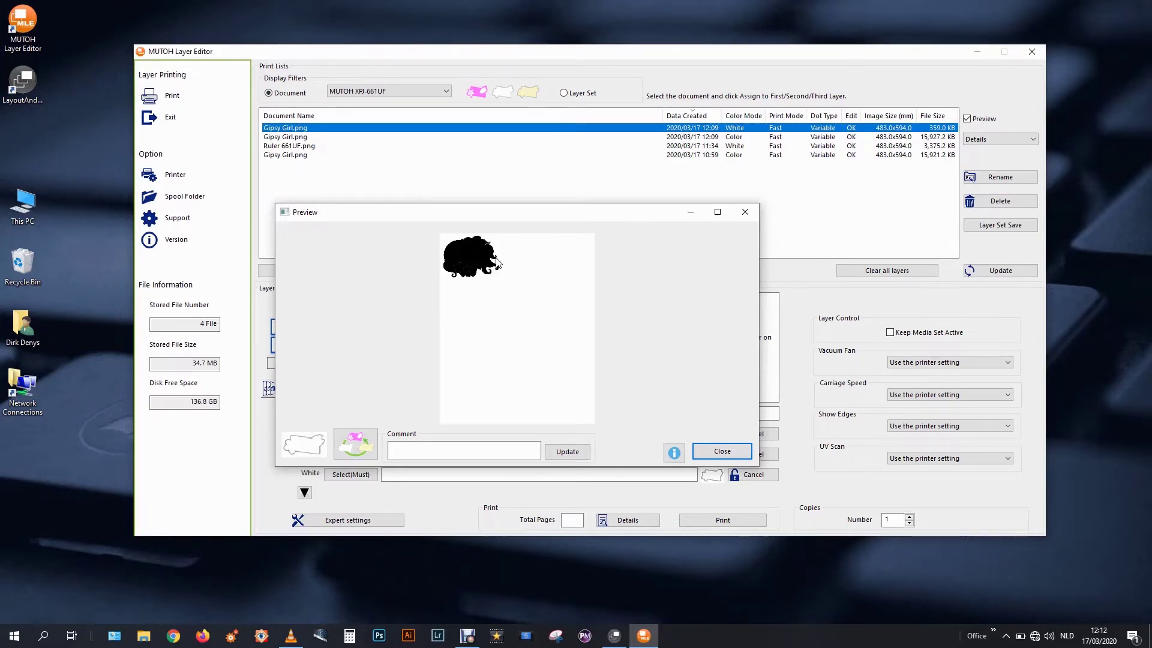
{"action": "left_click", "coordinate": [310, 128]}
{"action": "left_click", "coordinate": [311, 137]}
{"action": "left_click", "coordinate": [310, 128]}
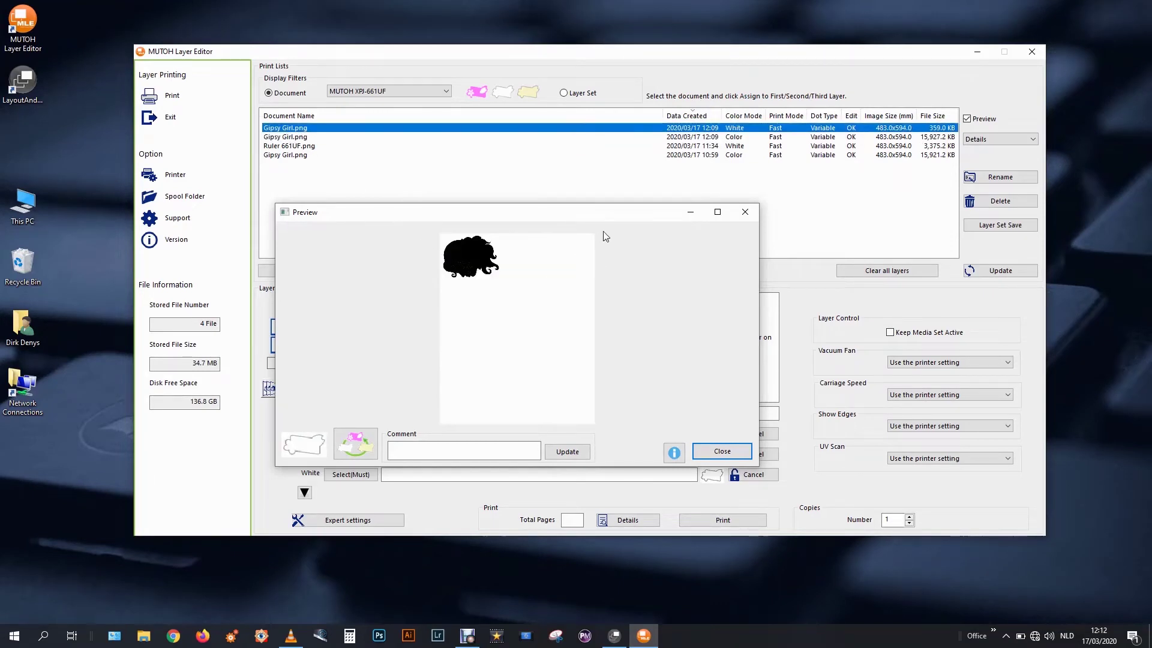
{"action": "left_click", "coordinate": [966, 119]}
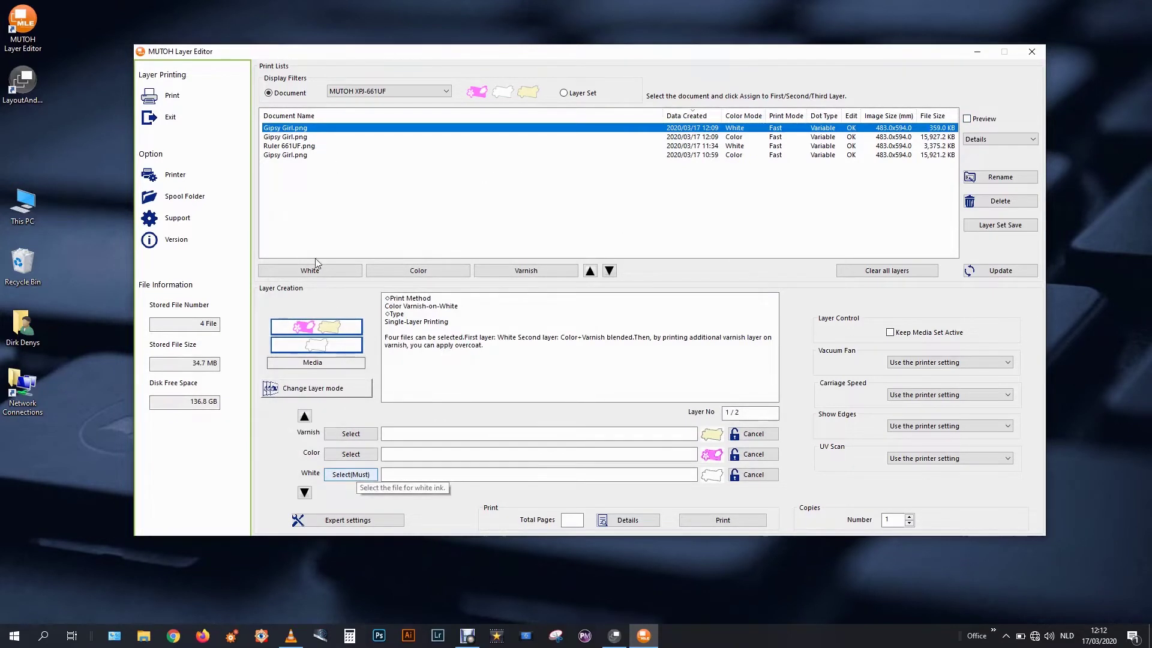
- Select the colour Gipsy Girl row, then the white Gipsy Girl row
{"action": "left_click", "coordinate": [302, 137]}
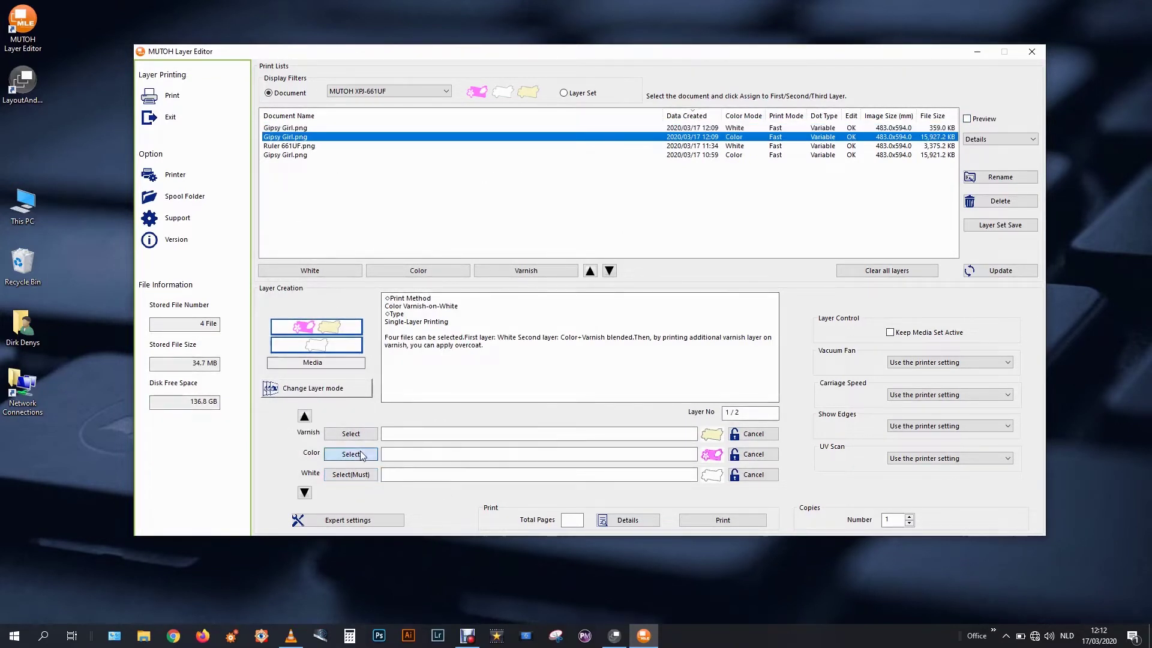
{"action": "left_click", "coordinate": [313, 128]}
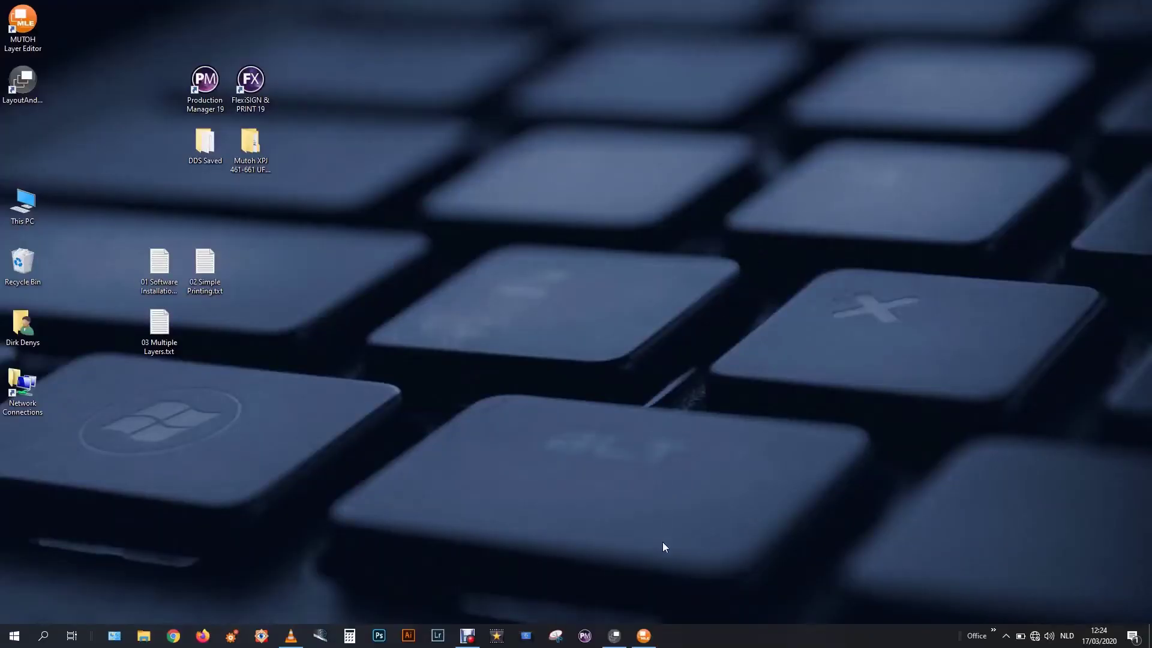
- Restore the MUTOH Layer Editor window from the taskbar
{"action": "left_click", "coordinate": [652, 640]}
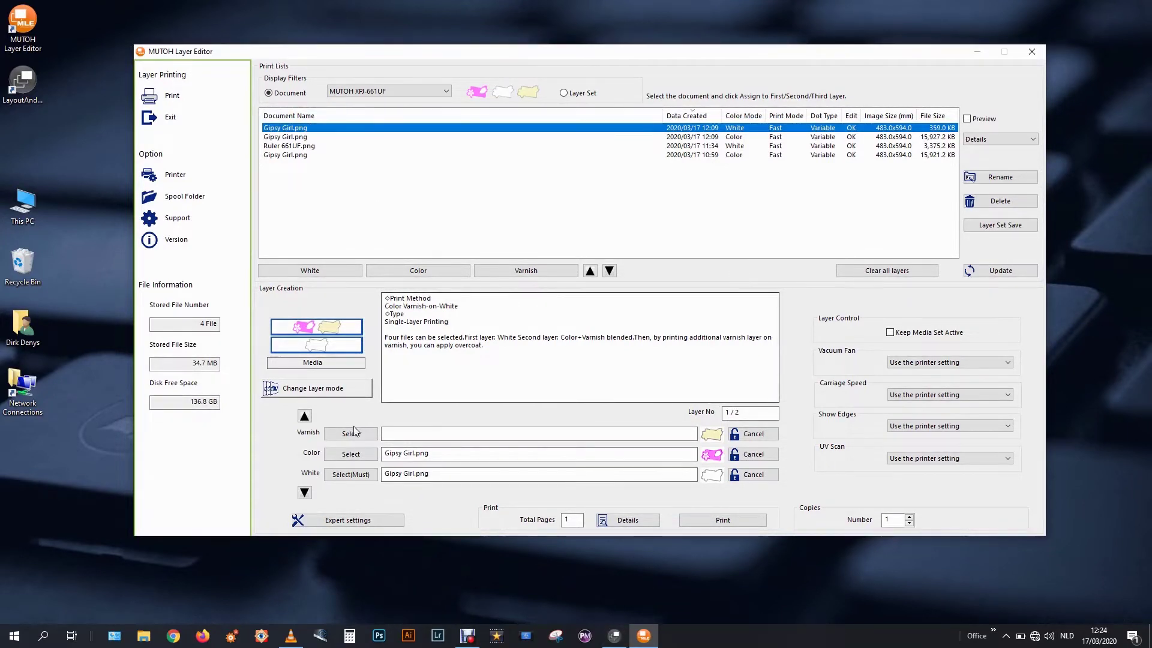
- Change the layer mode, confirm clearing the assigned files, and apply Multi-Layer Printing
{"action": "left_click", "coordinate": [359, 391]}
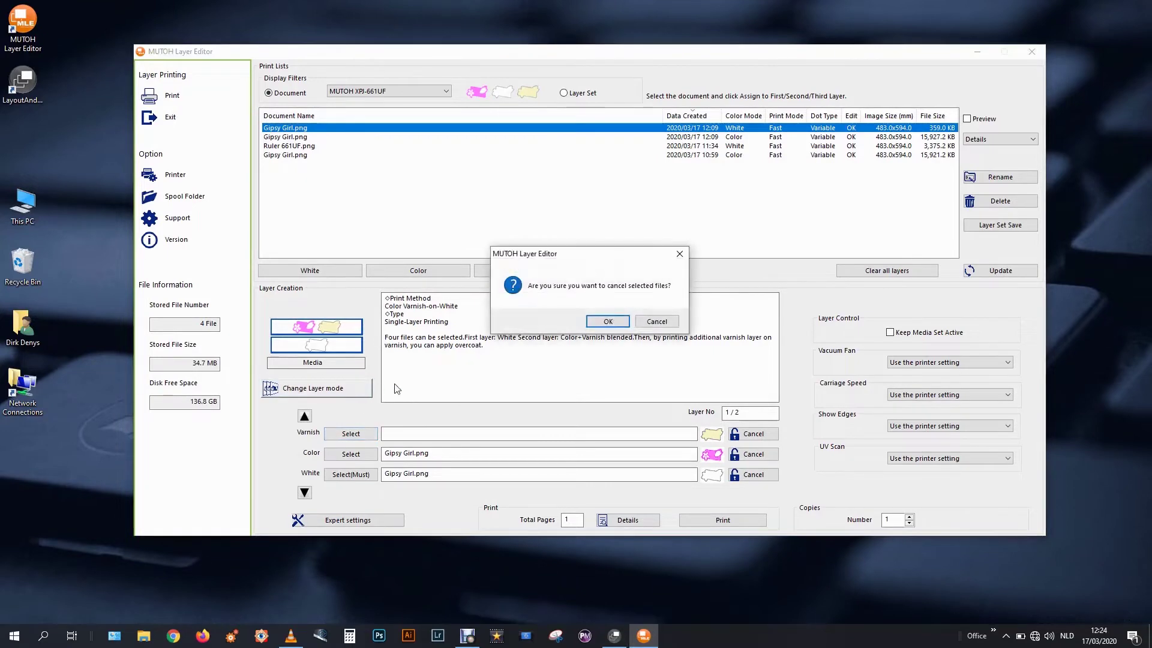
{"action": "left_click", "coordinate": [591, 323]}
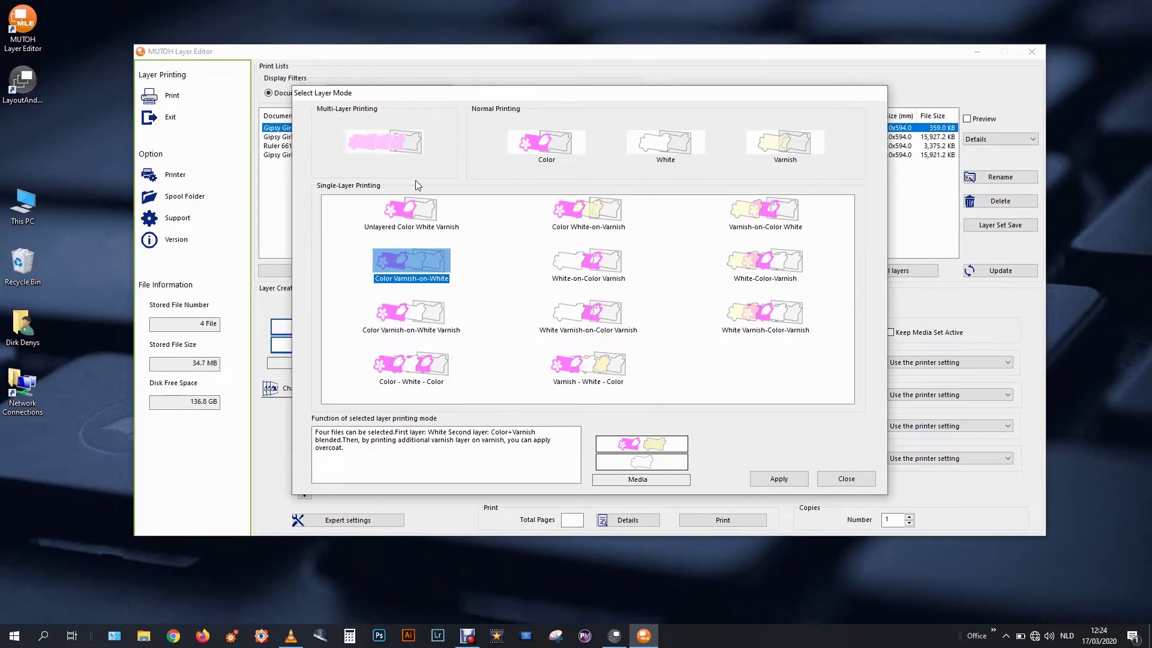
{"action": "left_click", "coordinate": [384, 138]}
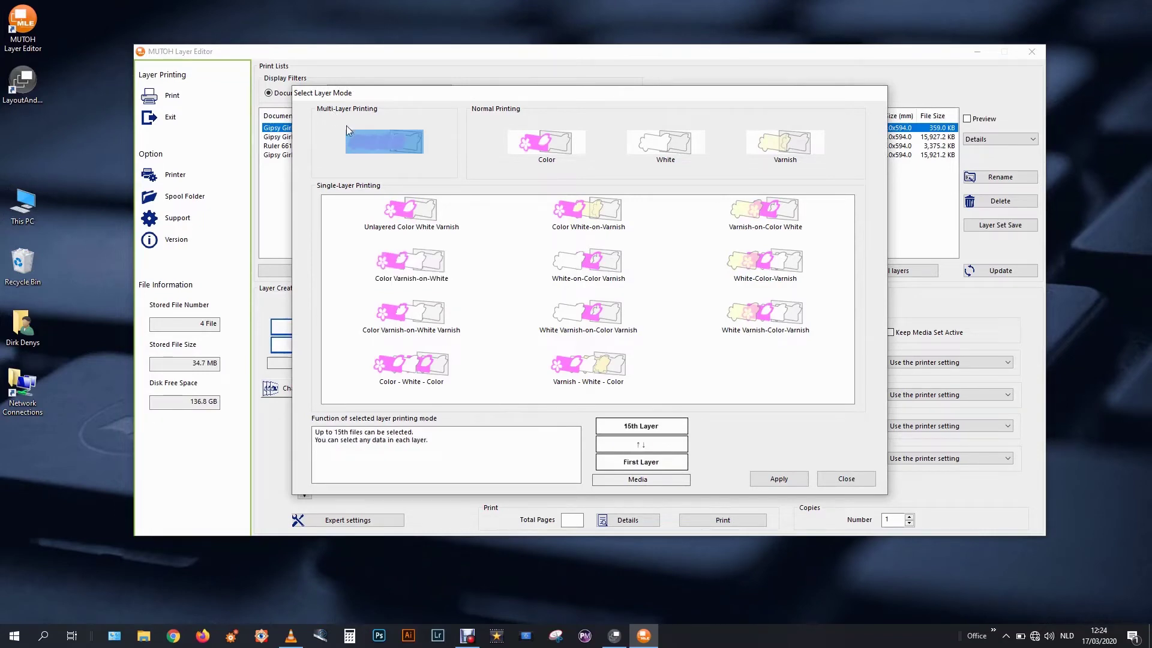
{"action": "left_click", "coordinate": [779, 478]}
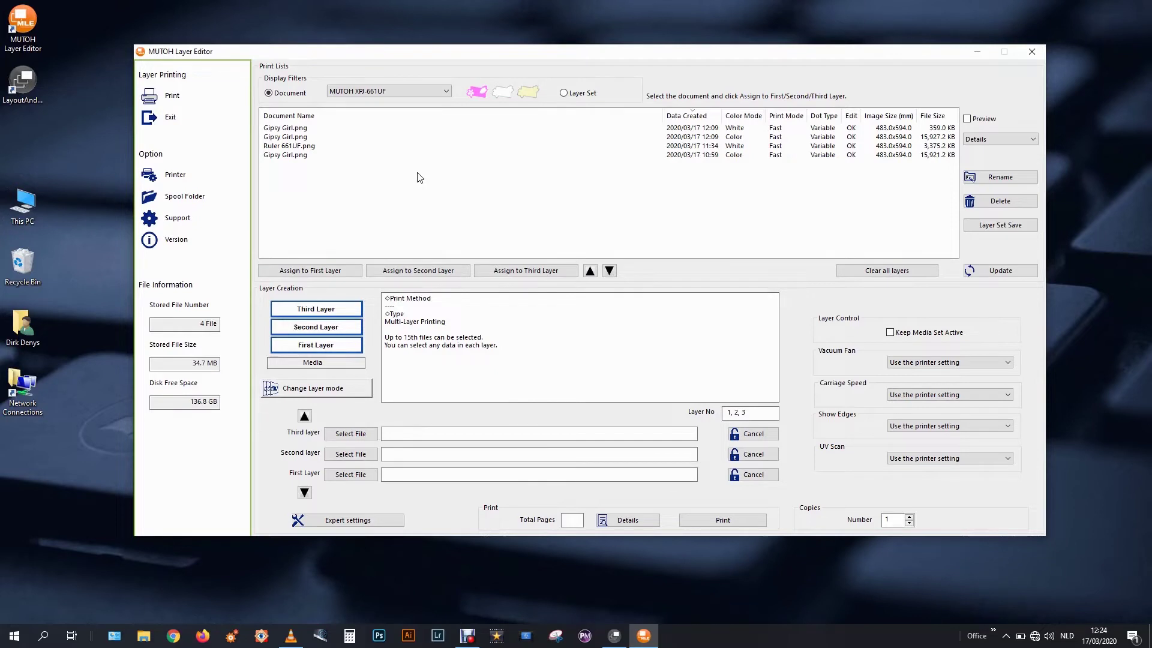
- Assign the colour Gipsy Girl to the first layer and the white one to the second, then print
{"action": "left_click", "coordinate": [425, 473]}
{"action": "left_click", "coordinate": [290, 138]}
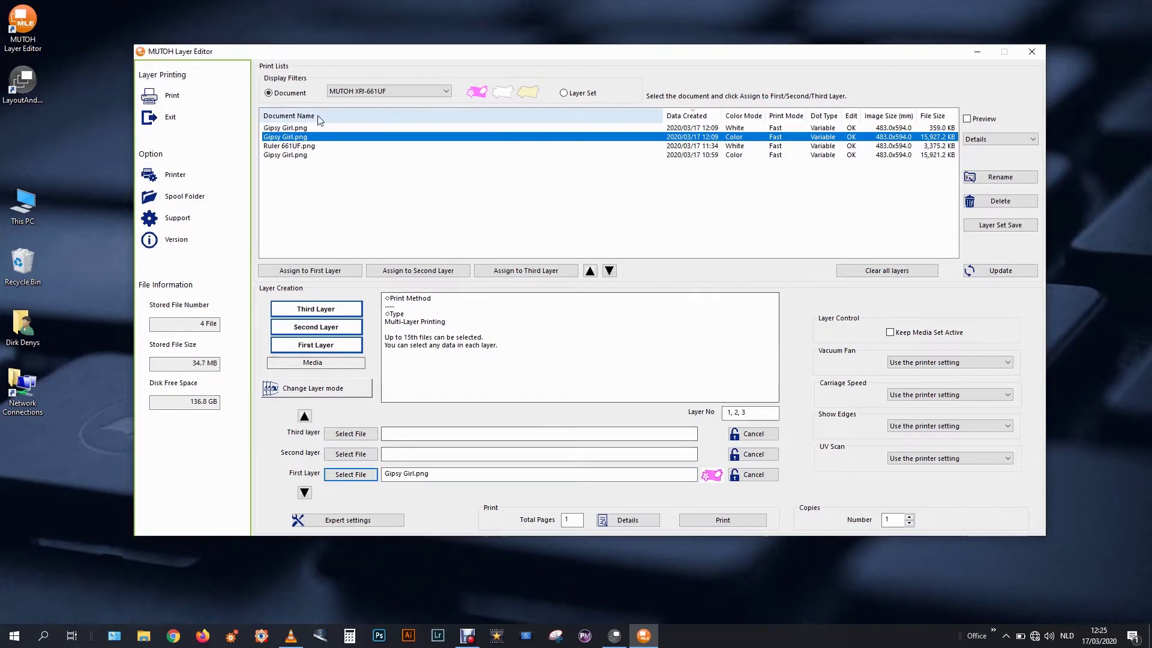
{"action": "left_click", "coordinate": [303, 128]}
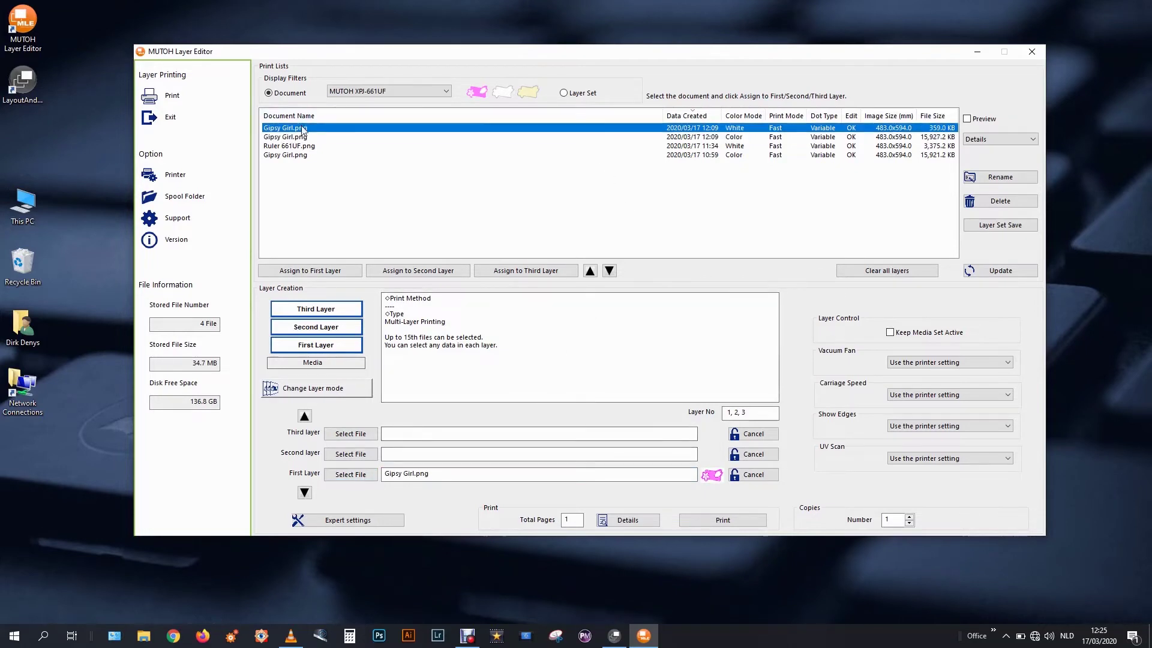
{"action": "left_click", "coordinate": [363, 455]}
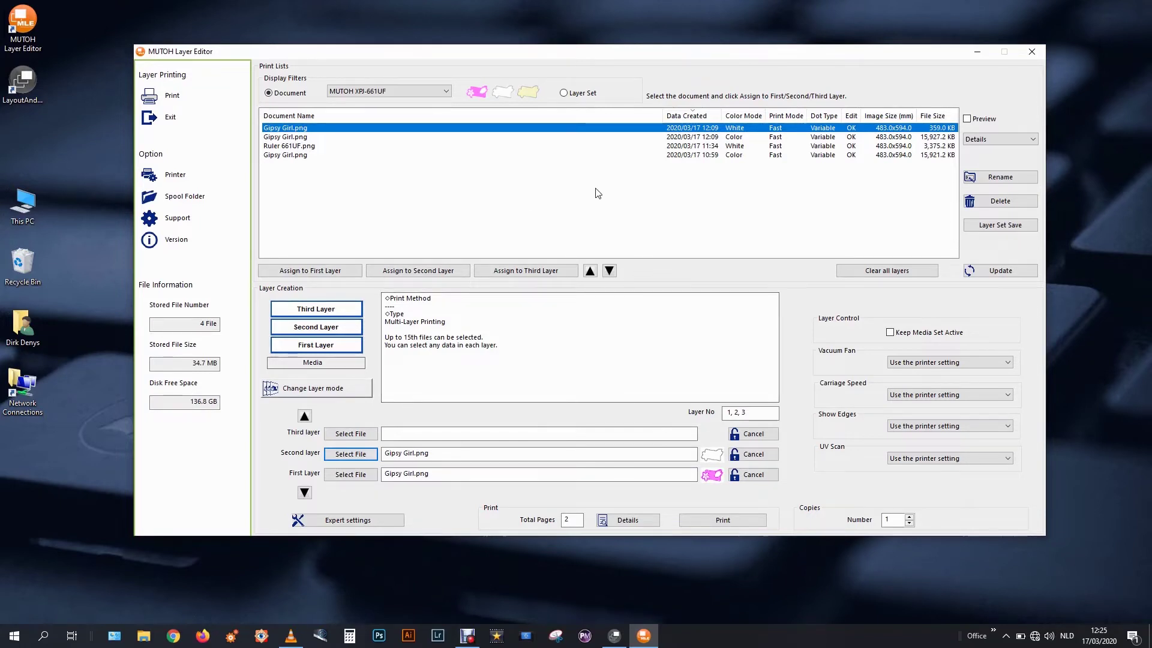
{"action": "left_click", "coordinate": [733, 521]}
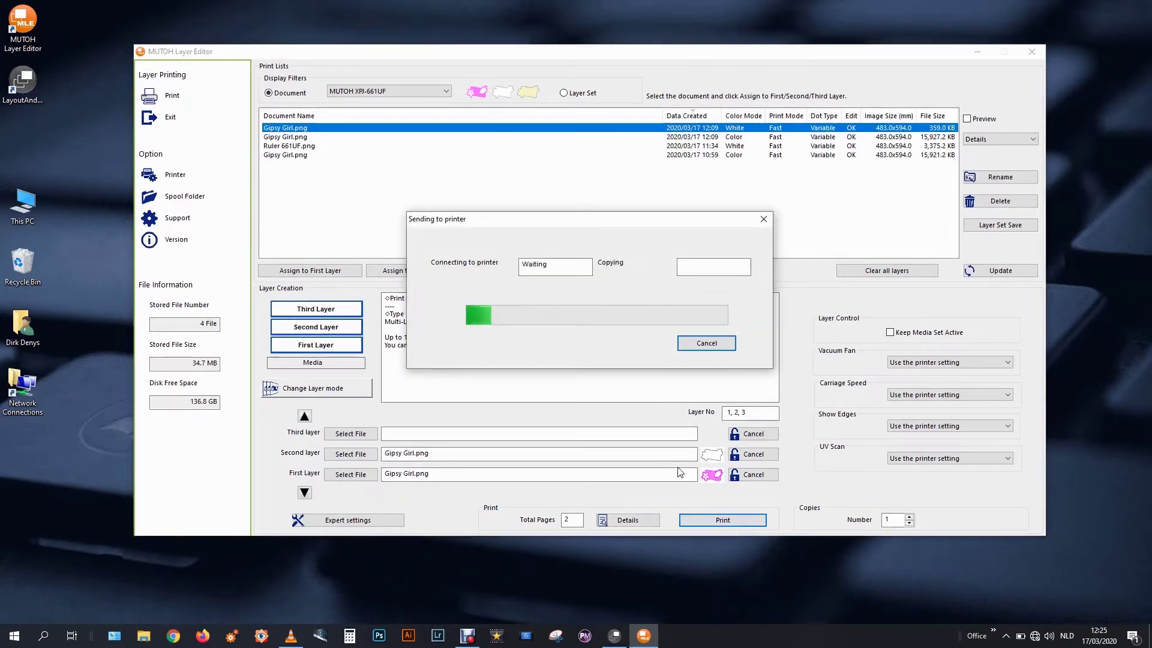